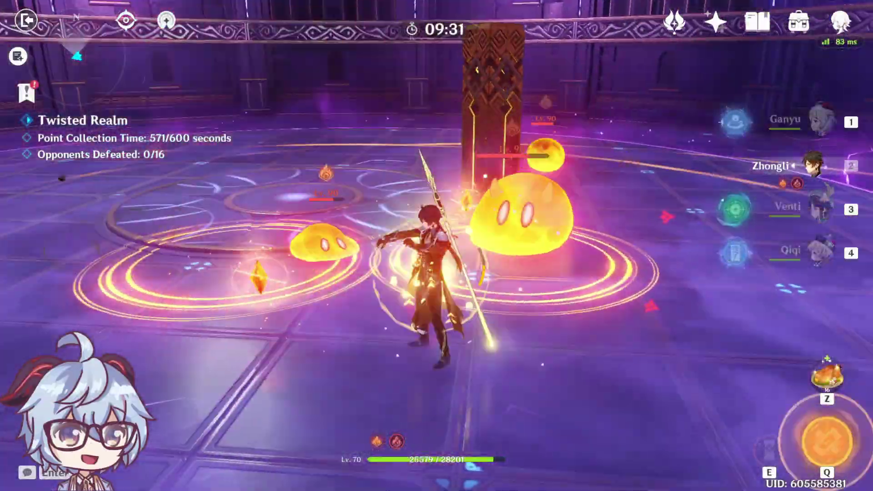
key("e")
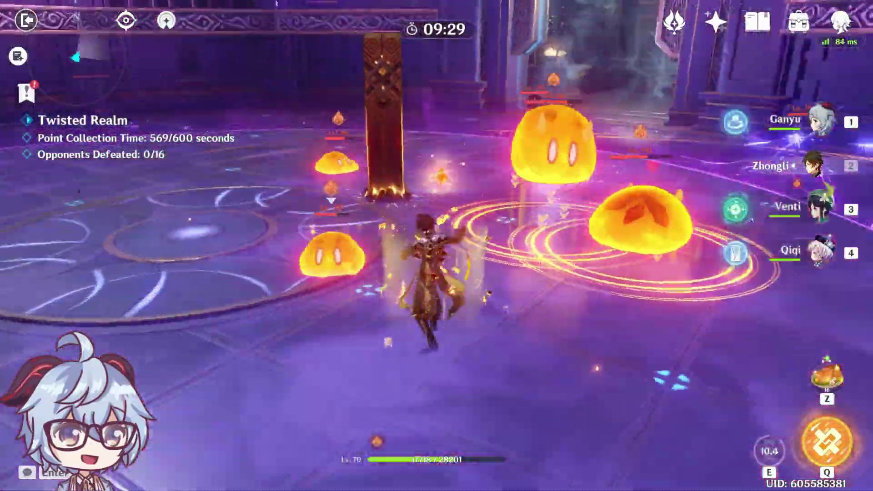
key("q")
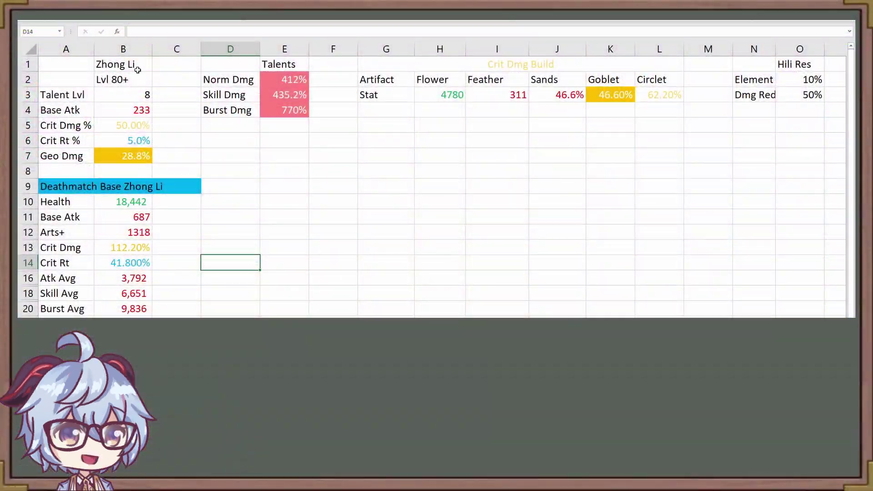
Step: Examine Zhong Li's talent level and the formulas behind the Norm Dmg and Skill Dmg talent percentages
left_click(130, 83)
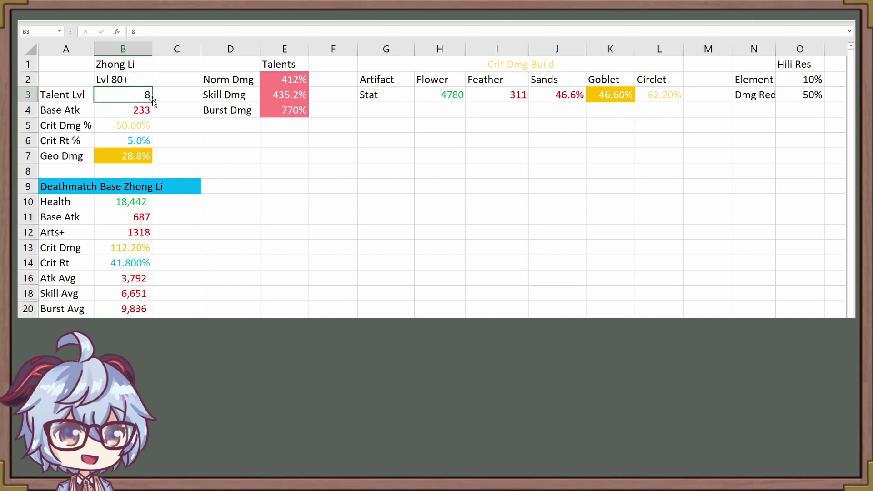
left_click(289, 80)
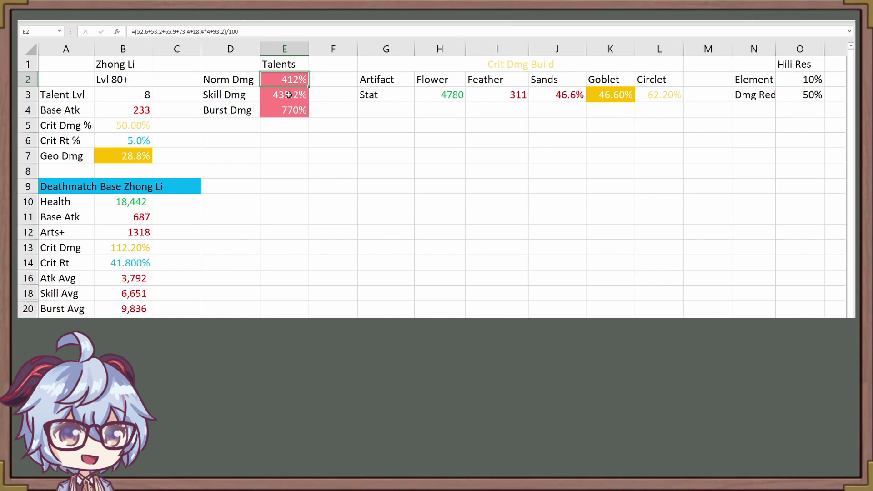
left_click(289, 95)
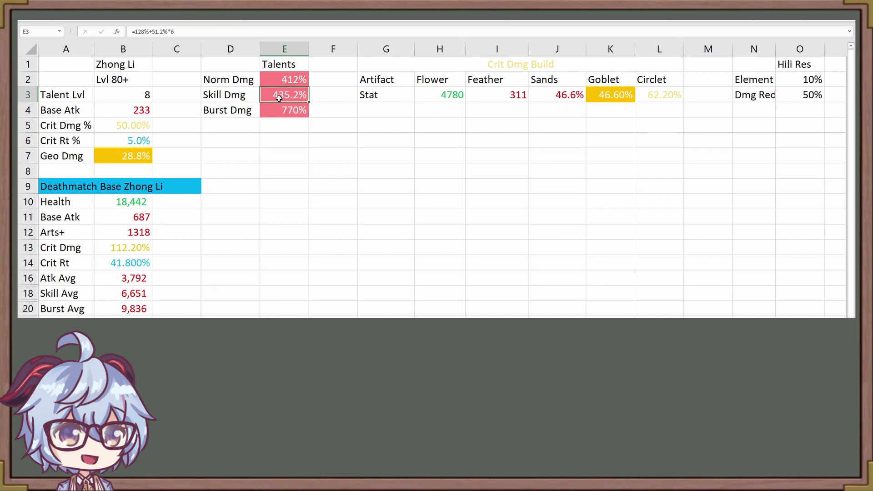
left_click(142, 32)
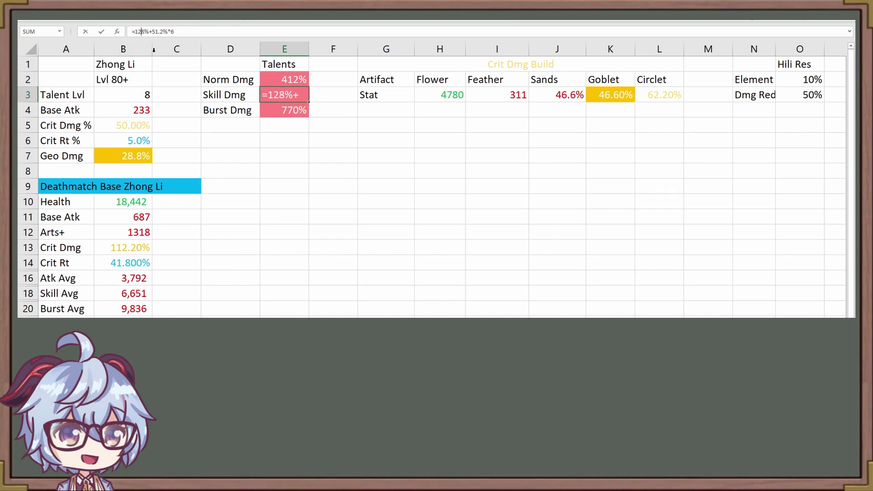
left_click(180, 34)
key("Return")
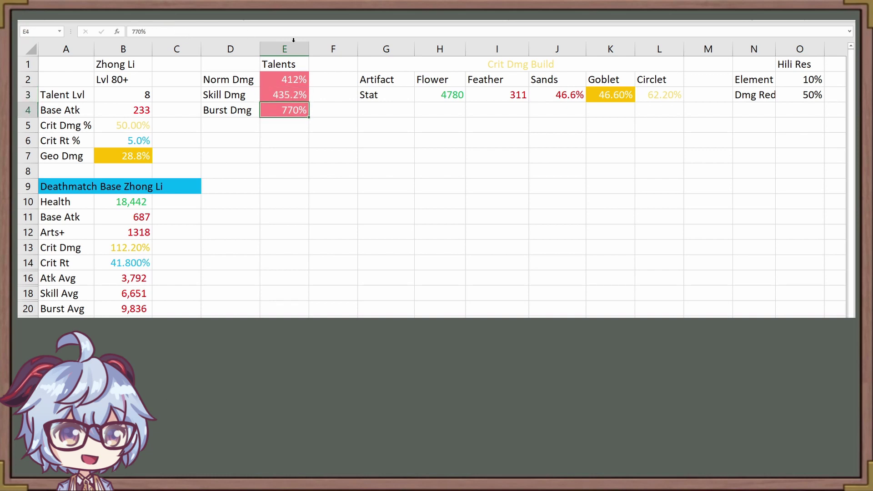
Step: Review the artifact stats of the Crit Dmg Build from Flower to Circlet
left_click(538, 94)
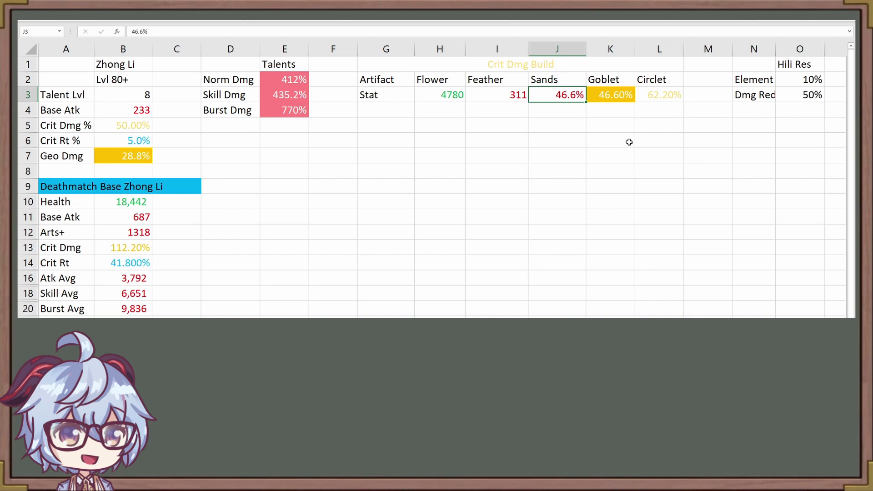
left_click_drag(393, 59, 655, 90)
left_click(575, 138)
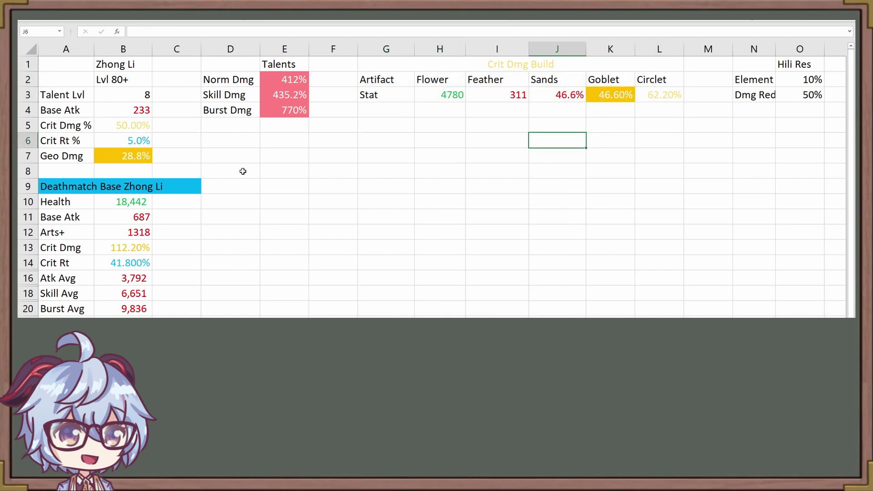
Step: Examine the Deathmatch Base Zhong Li stats and the formulas of its attack, skill and burst averages
left_click(71, 188)
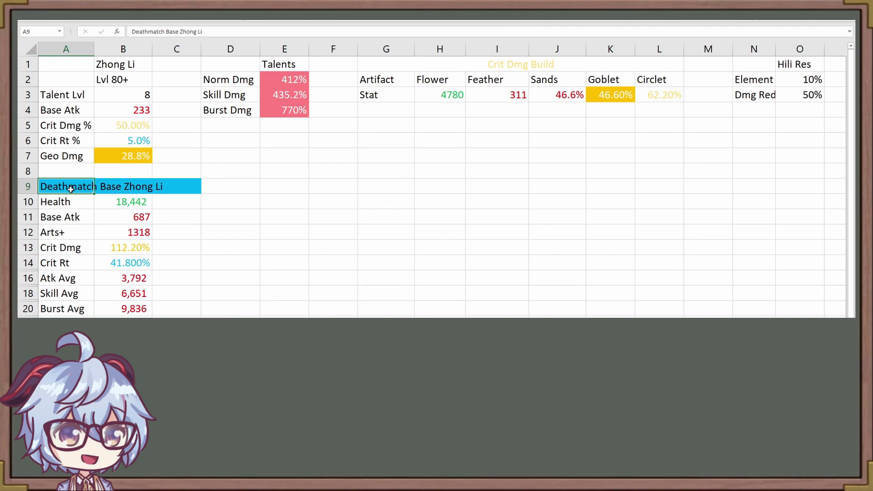
left_click(143, 195)
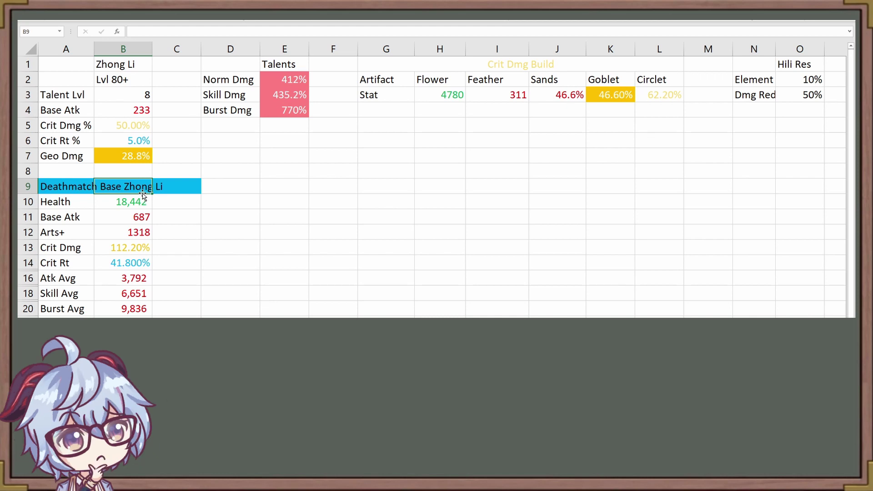
left_click_drag(118, 203, 137, 309)
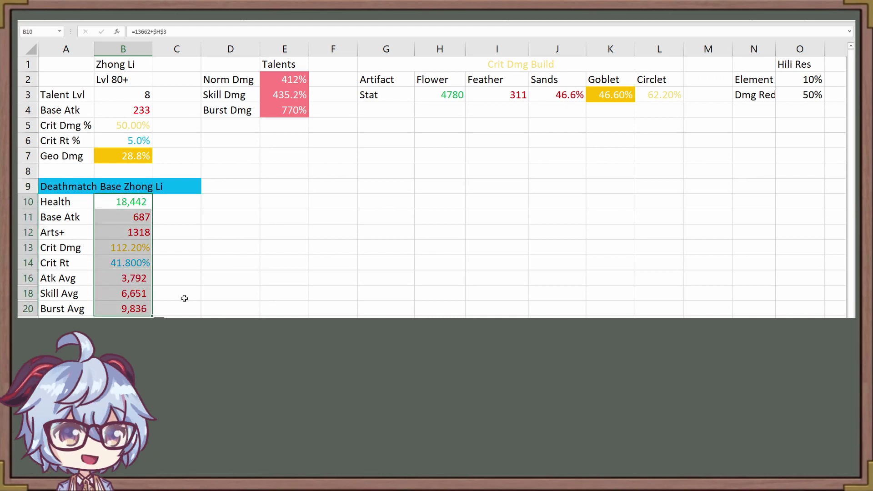
left_click(184, 298)
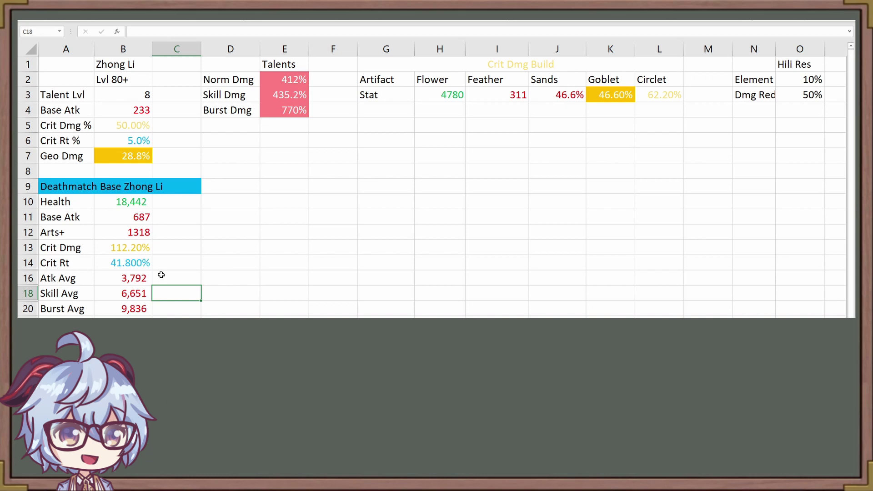
left_click(135, 279)
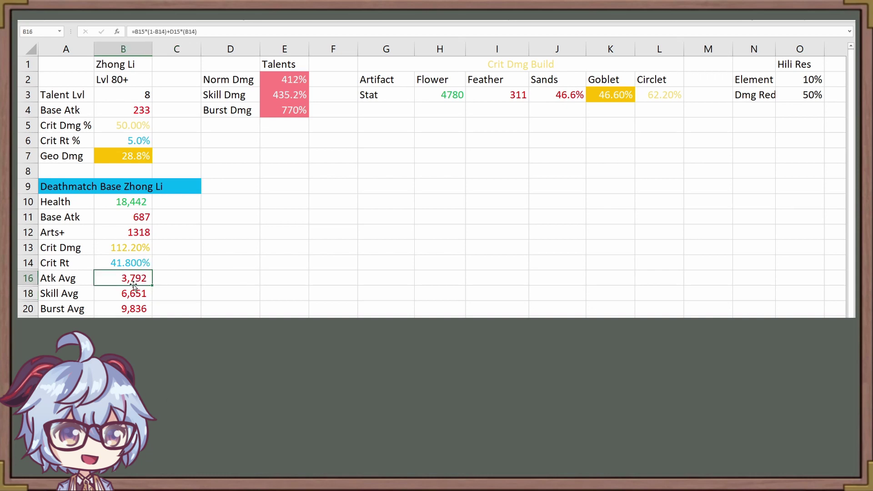
left_click(134, 293)
left_click(134, 308)
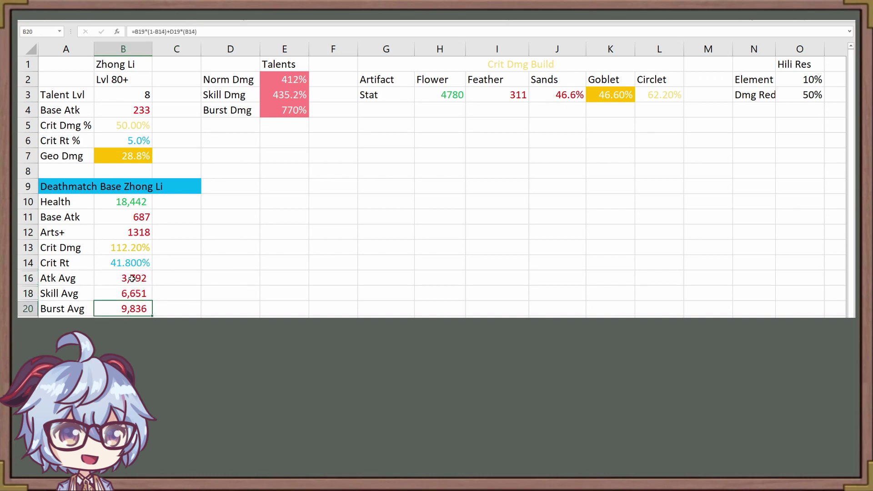
left_click(135, 278)
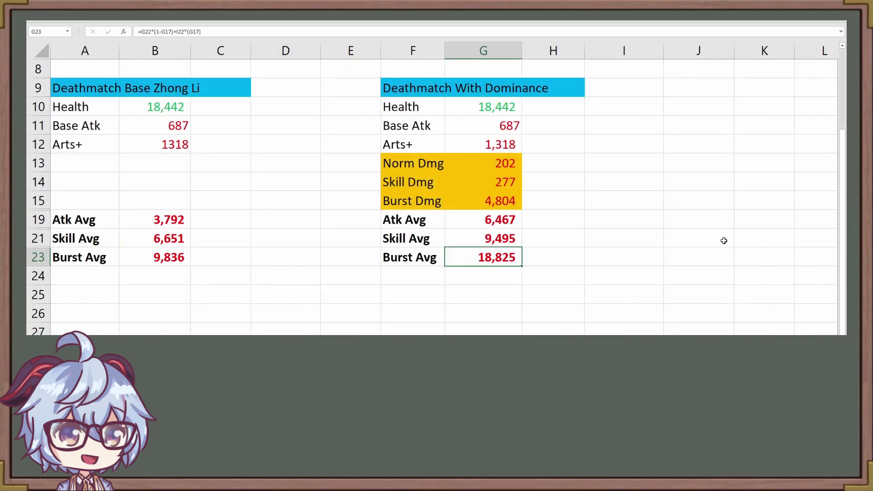
Step: Compare the Deathmatch Base Zhong Li block with the Deathmatch With Dominance block, including its added skill and burst damage rows
left_click(651, 228)
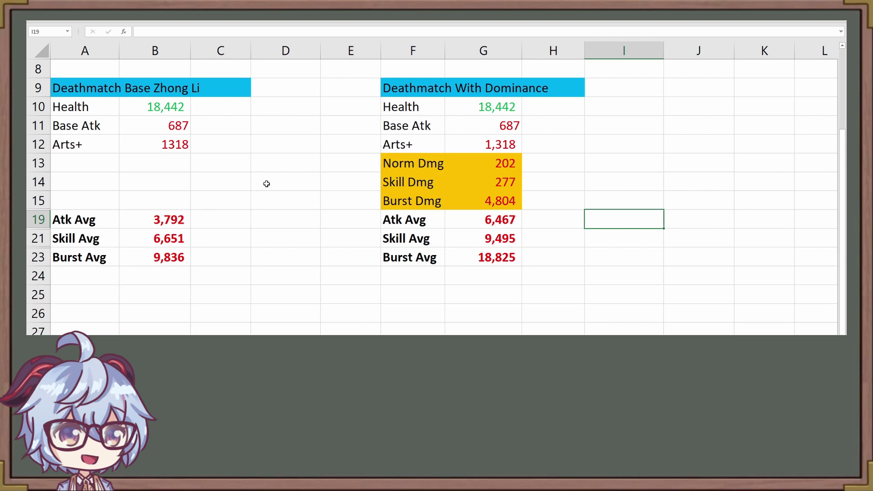
left_click_drag(81, 83, 216, 261)
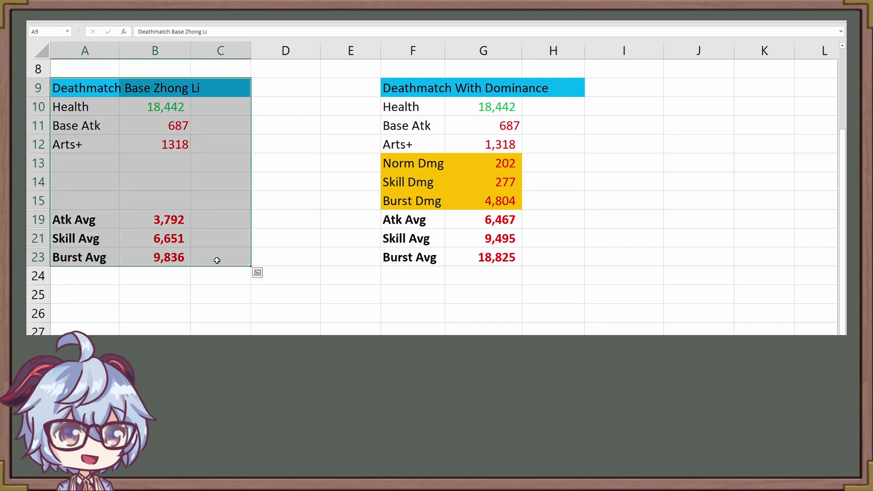
left_click(306, 220)
left_click_drag(437, 89, 557, 261)
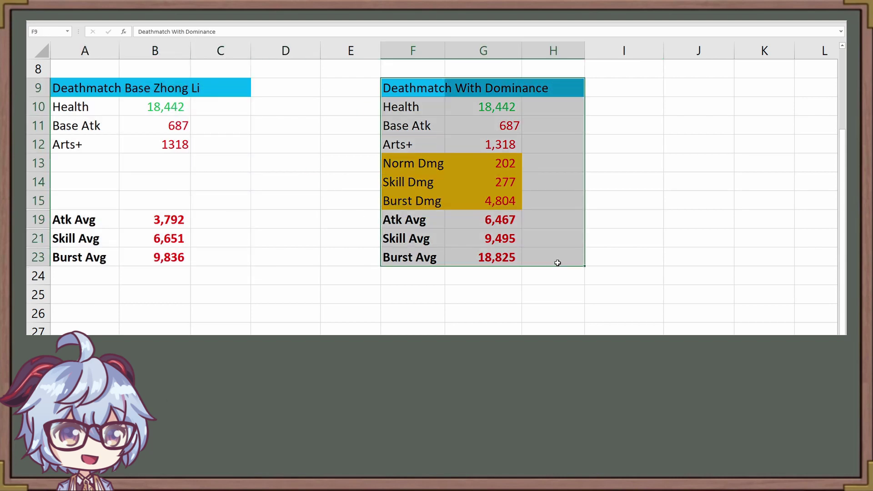
left_click(653, 224)
left_click(400, 147)
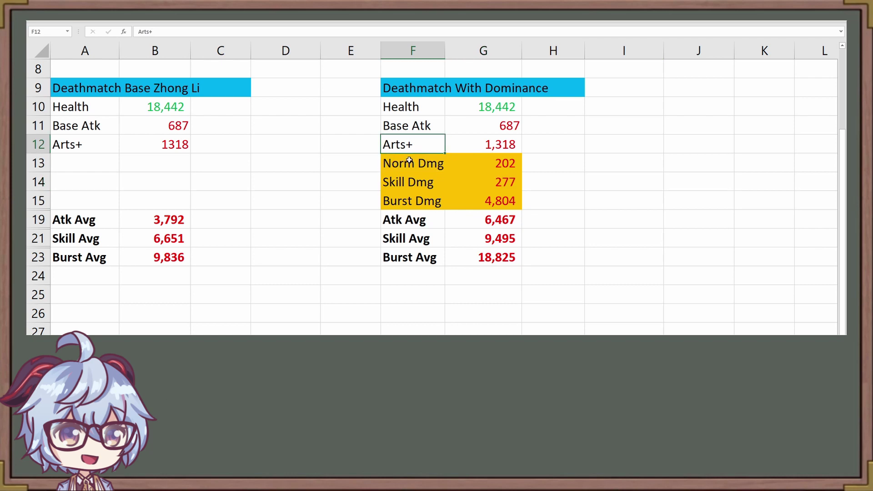
left_click_drag(406, 182, 478, 187)
left_click_drag(415, 202, 471, 201)
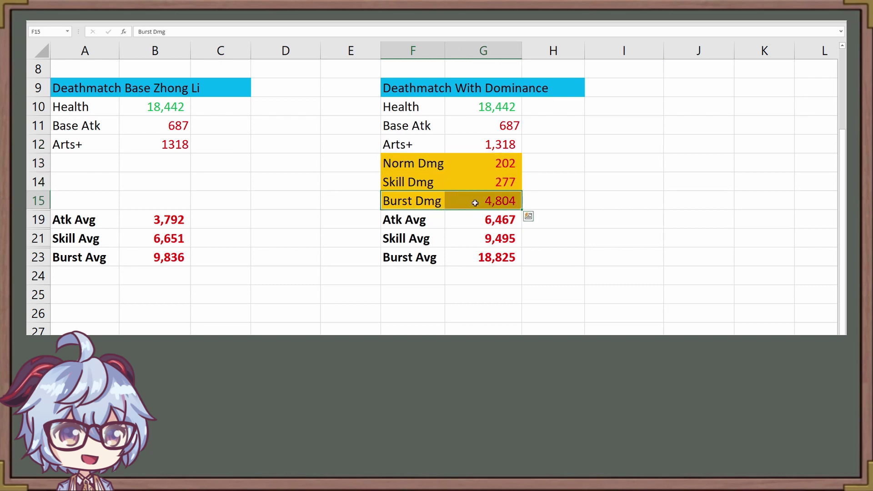
left_click(628, 187)
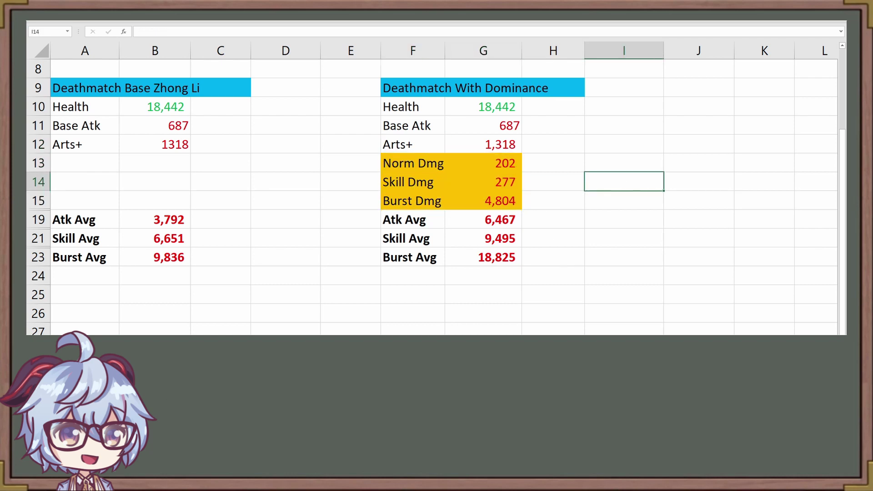
Step: Paste the picture of Zhongli's Max HP damage bonuses and position it beside the Deathmatch With Dominance block
left_click(612, 163)
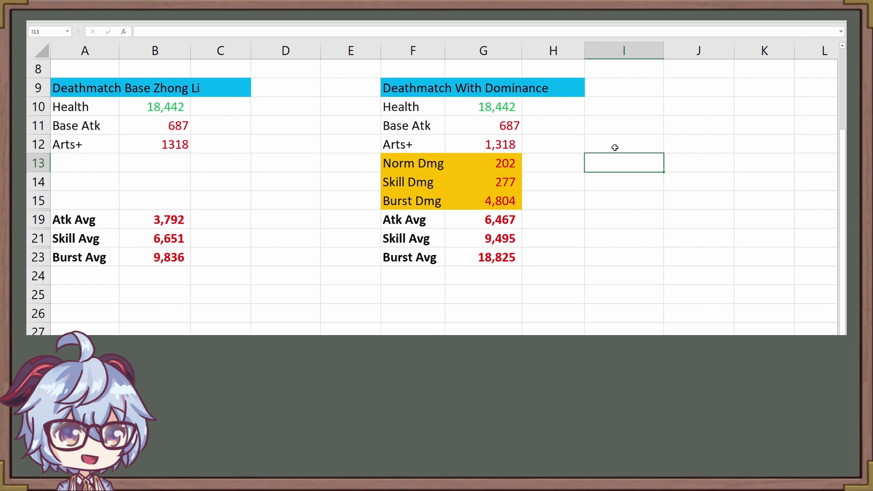
key("ctrl+v")
left_click_drag(714, 207, 666, 187)
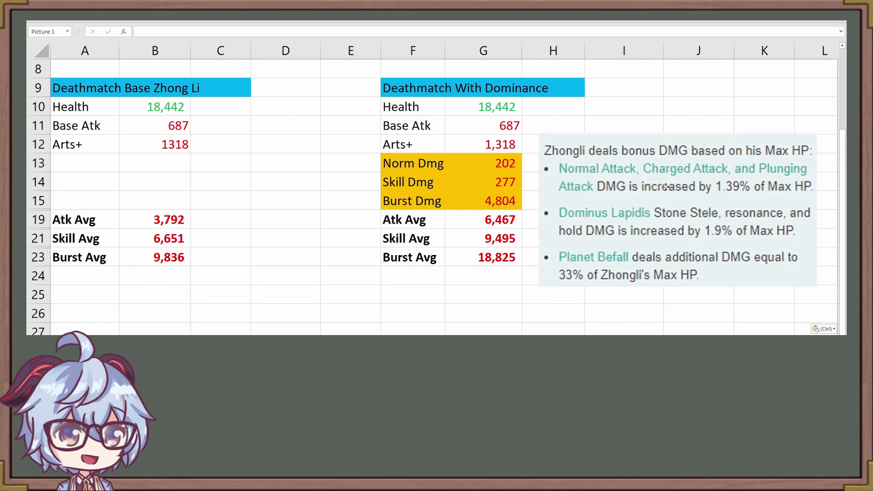
left_click(733, 199)
left_click(725, 195)
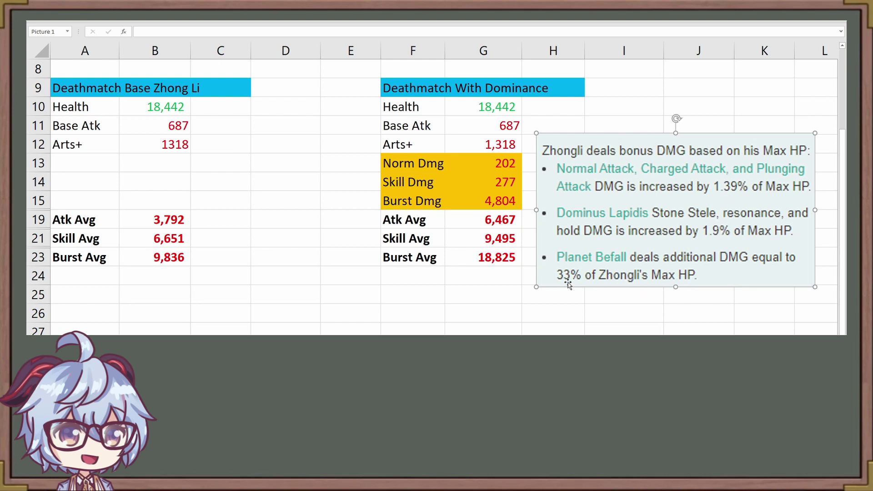
left_click(587, 325)
Step: Inspect the Norm, Skill and Burst Dmg bonus formulas and compare the Atk Avg of the base and Dominance builds
left_click(494, 170)
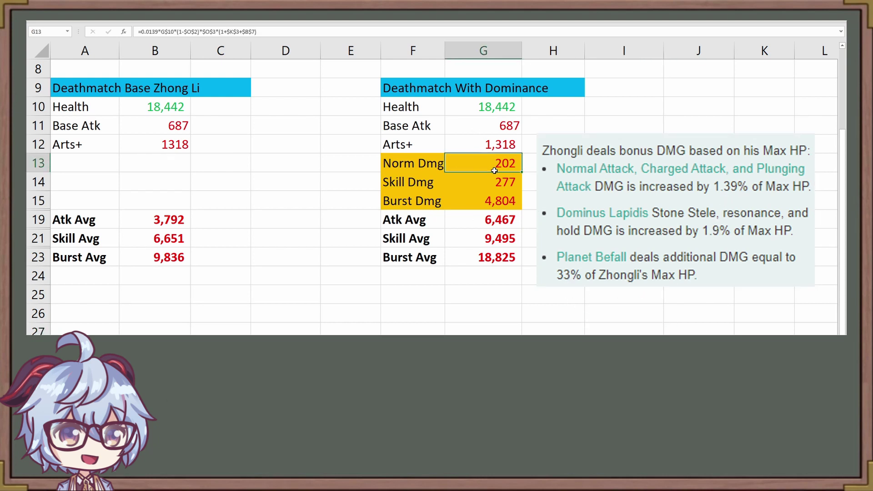
left_click(494, 184)
left_click(493, 201)
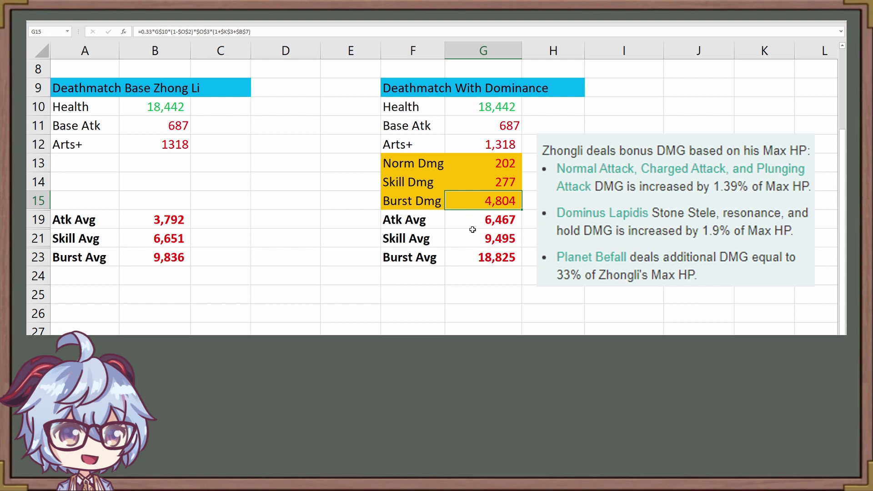
left_click(180, 220)
left_click(497, 167)
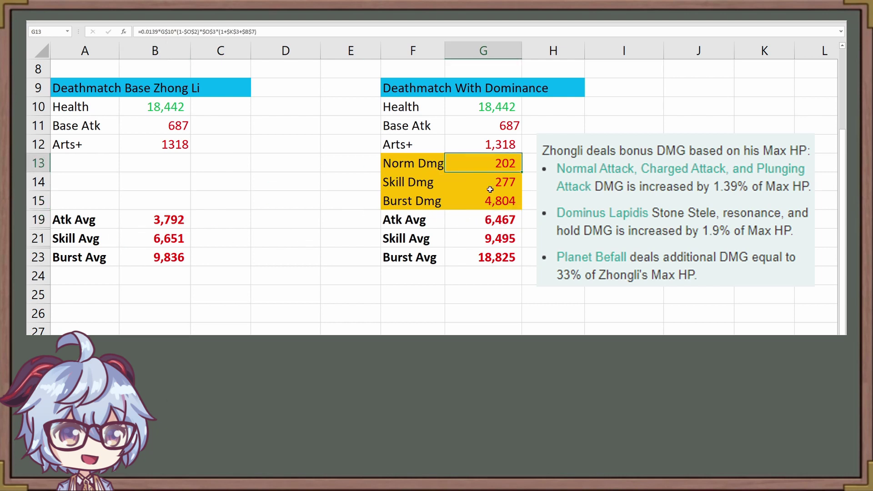
left_click(182, 223)
left_click(508, 221)
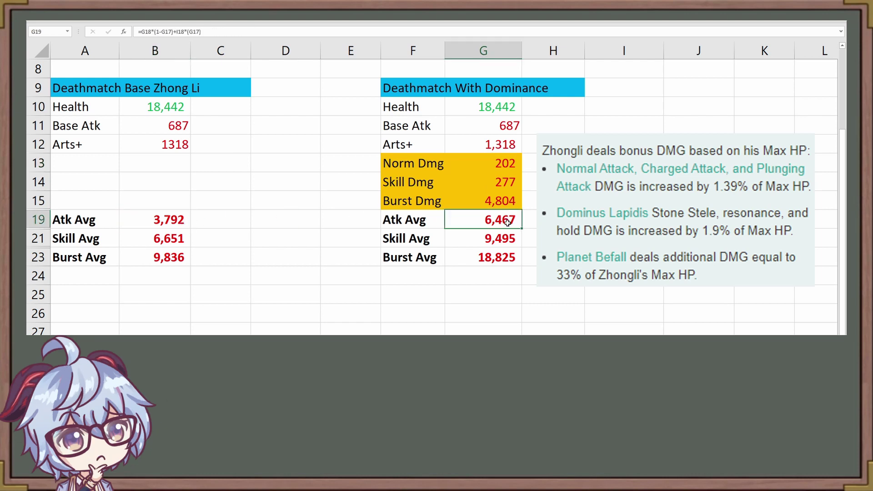
left_click(174, 222)
left_click(512, 222)
Step: Unhide rows 16 to 18 above the Atk Avg row
left_click_drag(38, 220, 43, 200)
right_click(46, 217)
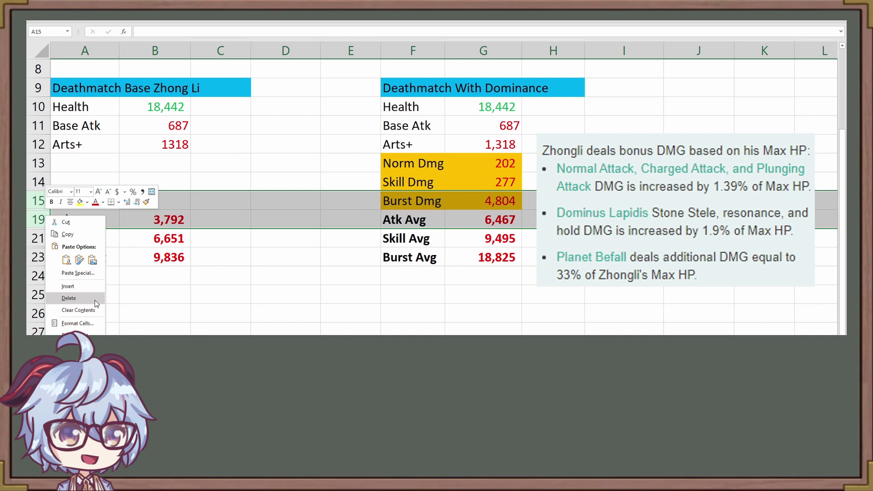
left_click(71, 359)
left_click(764, 313)
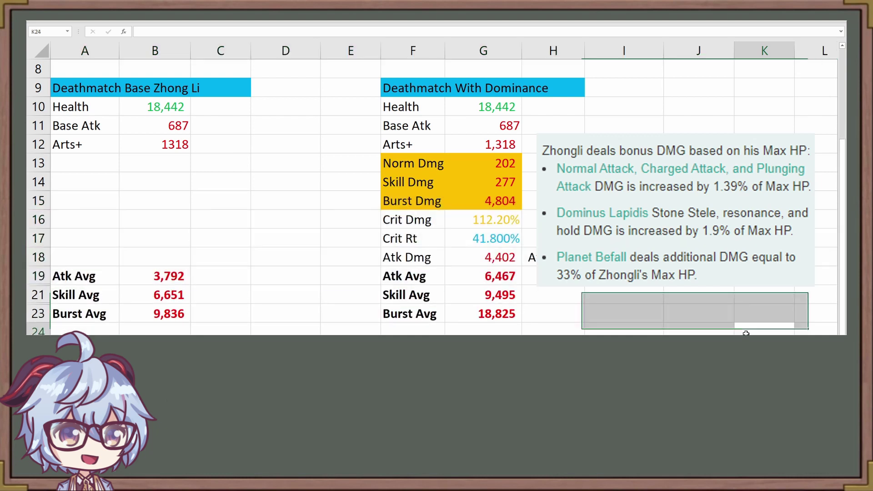
Step: Examine the Atk Dmg formula in G18, highlighting its G$13*9 bonus term
left_click(504, 263)
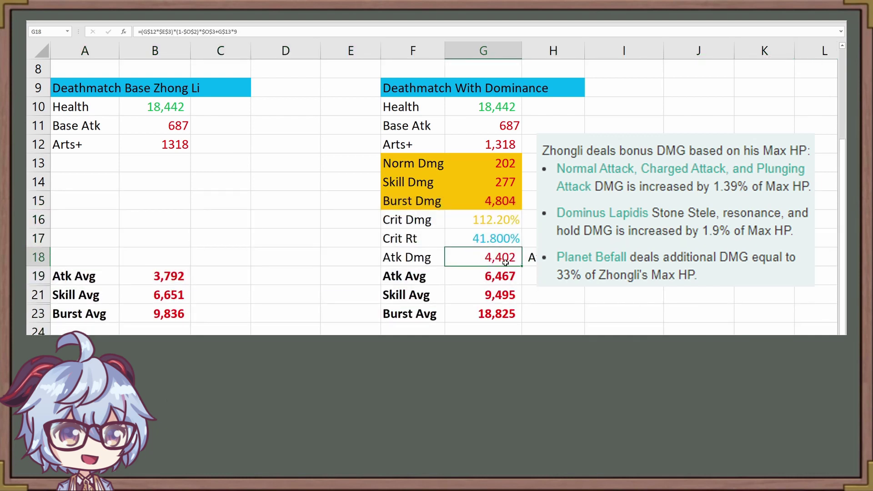
left_click(217, 33)
left_click_drag(217, 32, 230, 33)
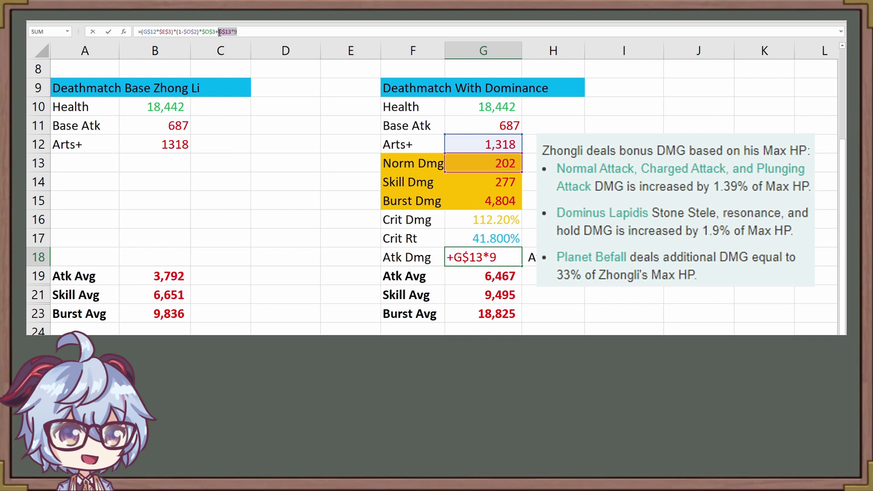
left_click(280, 271)
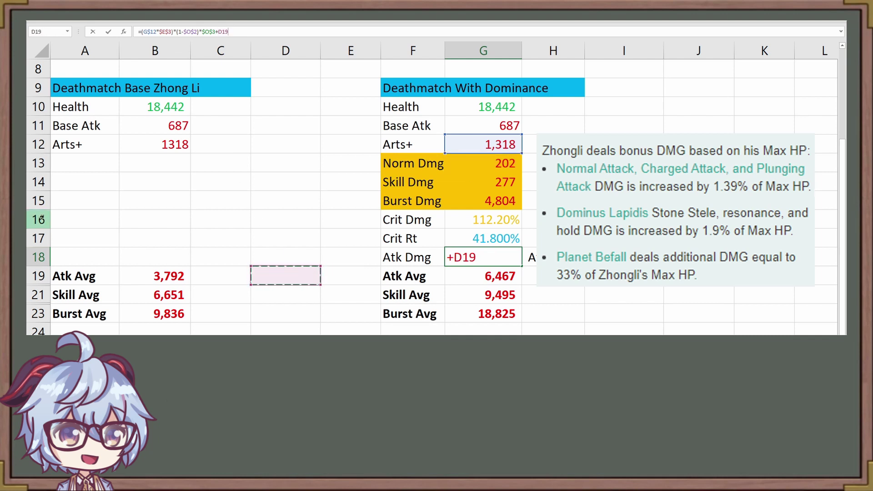
left_click_drag(43, 218, 41, 256)
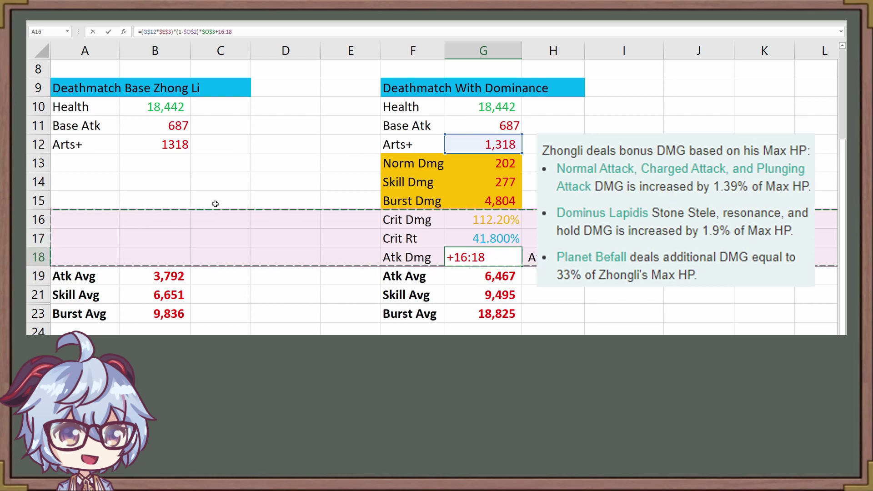
left_click(283, 197)
scroll(312, 179, "up", 3)
left_click(350, 144)
key("Up")
key("Up")
key("Up")
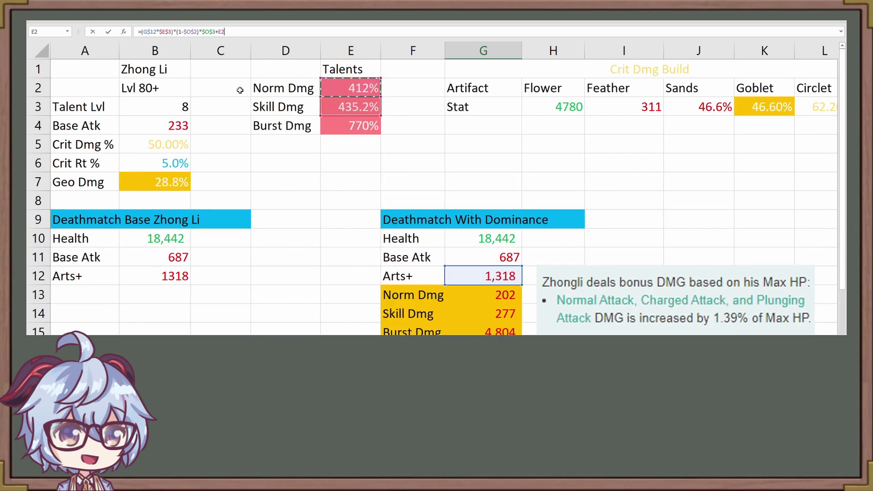
left_click(427, 207)
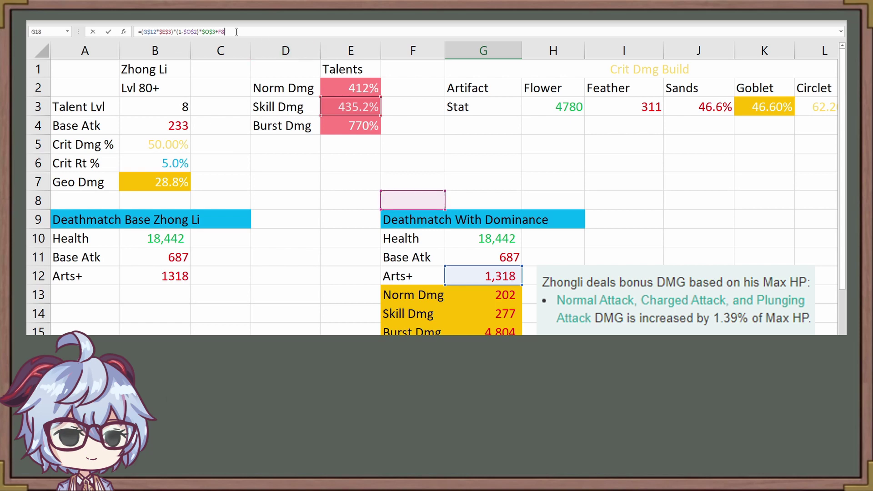
Step: Strip the trailing added term from the Atk Dmg formula in G18 so it ends at $O$3, and commit it
key("BackSpace")
key("BackSpace")
key("BackSpace")
key("Return")
Step: Inspect the formulas of the Norm Dmg talent total, the Norm Dmg bonus and the Atk Dmg cell in the Dominance block
scroll(301, 136, "down", 1)
scroll(302, 136, "up", 1)
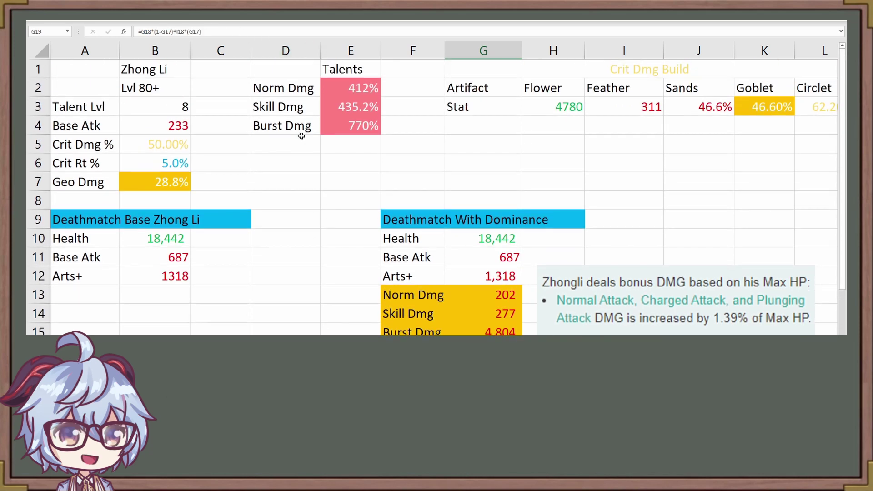
left_click(343, 83)
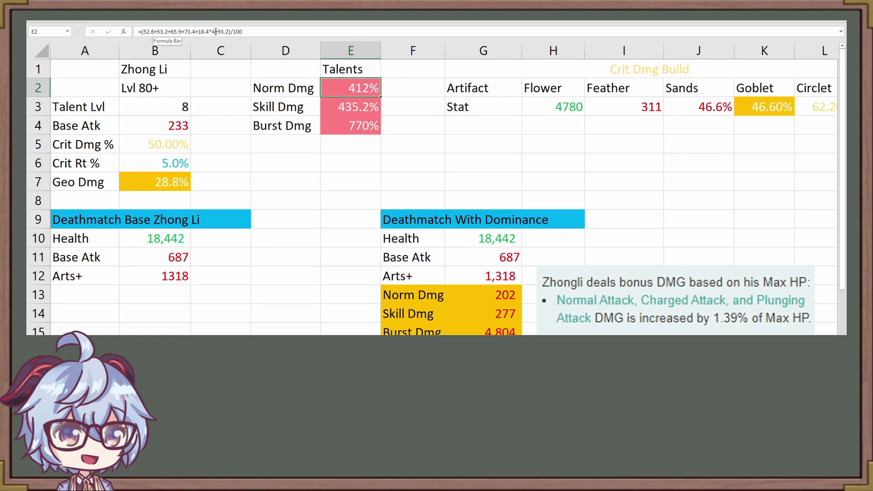
scroll(384, 267, "down", 3)
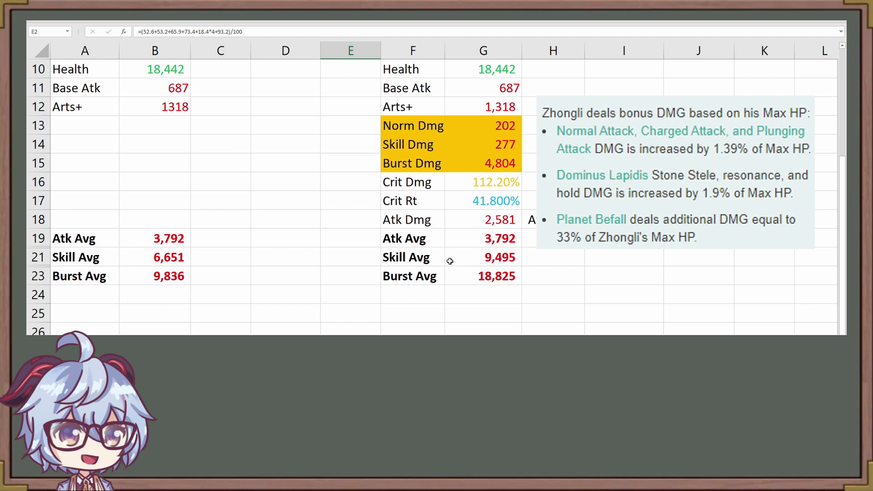
left_click(497, 127)
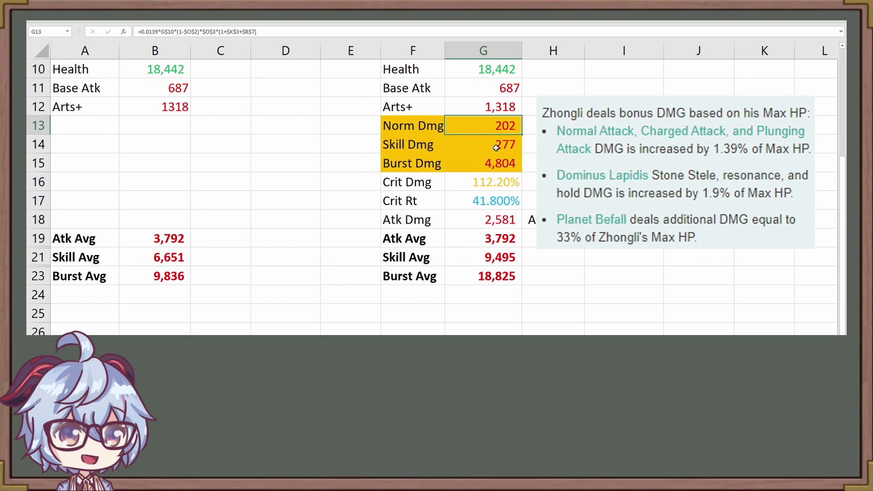
left_click(485, 225)
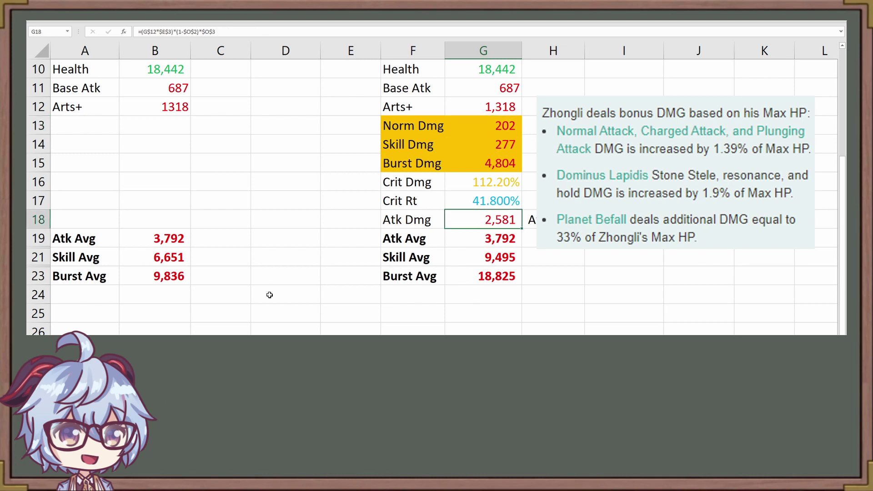
Step: Hide rows 16 to 18, which hold Crit Dmg, Crit Rt and Atk Dmg
left_click_drag(33, 182, 38, 219)
right_click(38, 214)
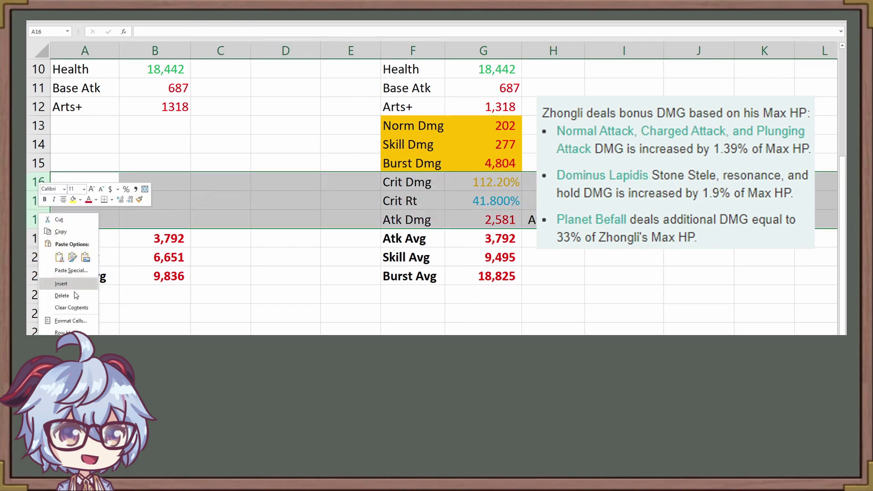
left_click(68, 344)
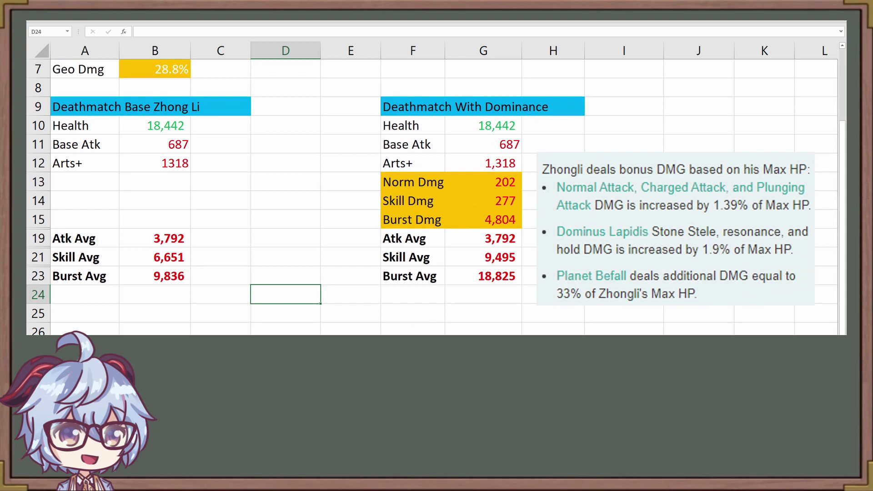
Step: Compare the Atk, Skill and Burst averages of the base and Dominance builds against the pictured Max HP bonuses
left_click_drag(845, 155, 846, 168)
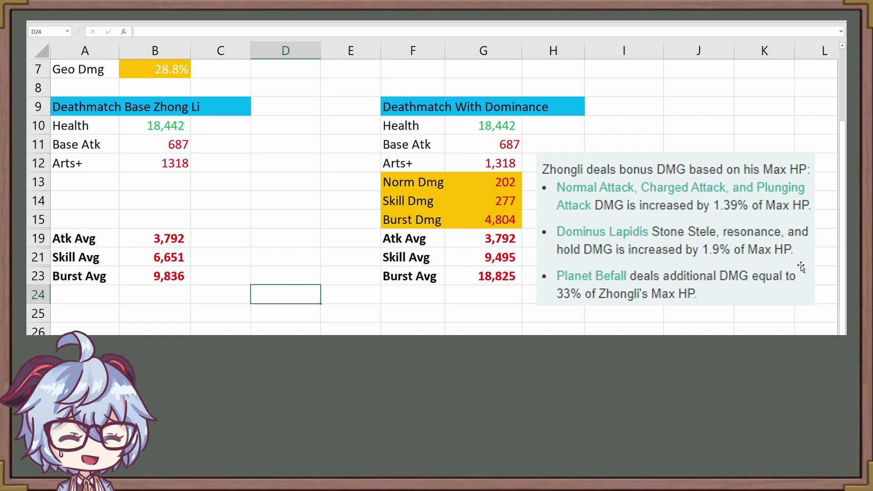
scroll(801, 268, "down", 1)
scroll(842, 198, "up", 1)
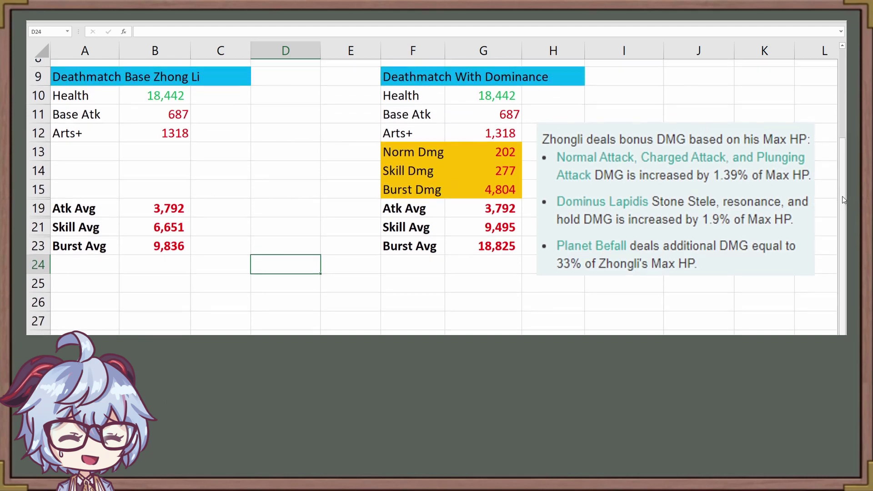
scroll(842, 200, "down", 1)
left_click(439, 297)
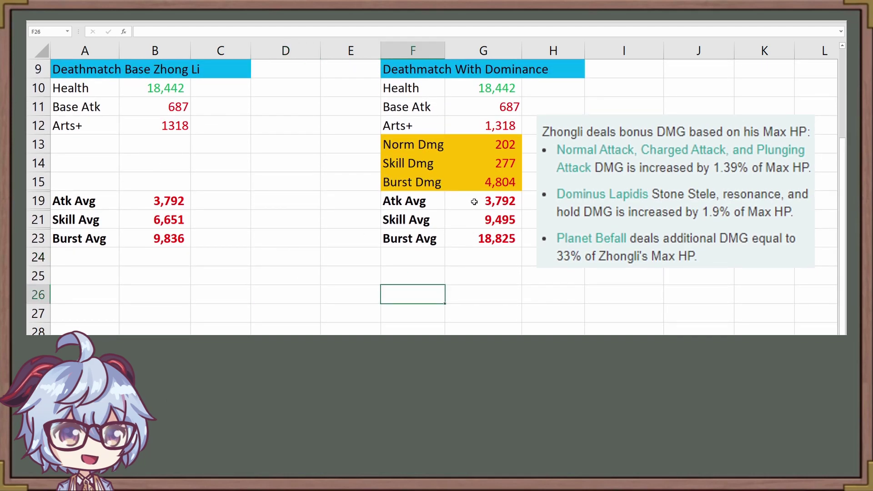
left_click(496, 223)
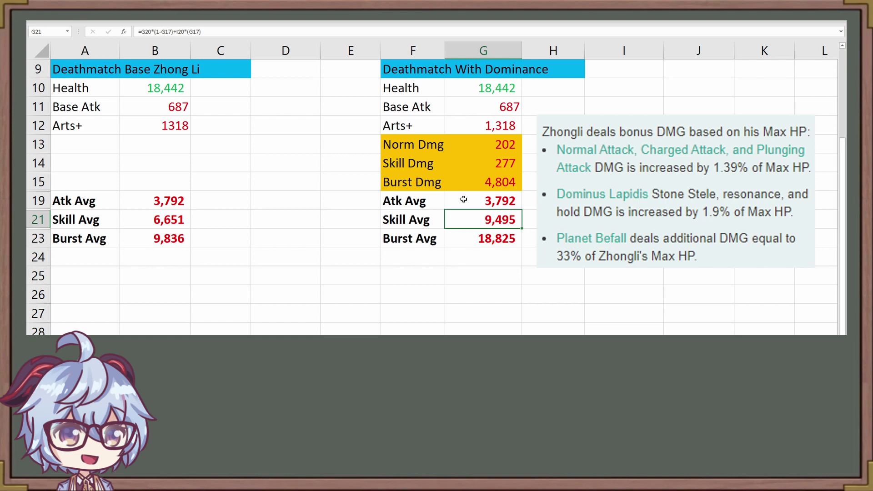
left_click(477, 241)
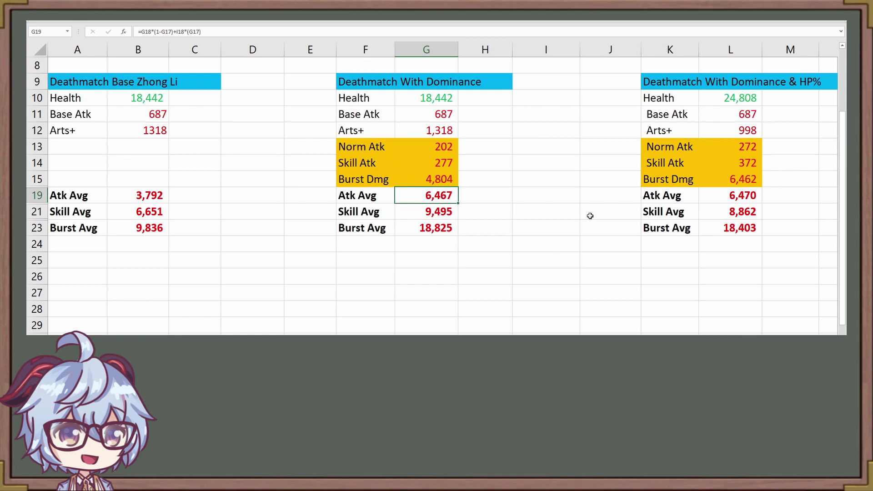
Step: Rename the heading of the Deathmatch With Dominance block to "Deathmatch With Dominance Atk%"
left_click(378, 87)
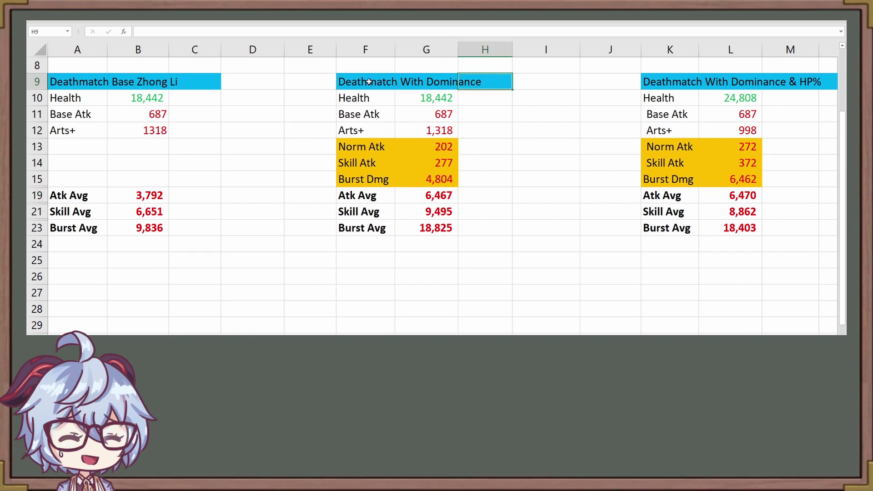
left_click(234, 33)
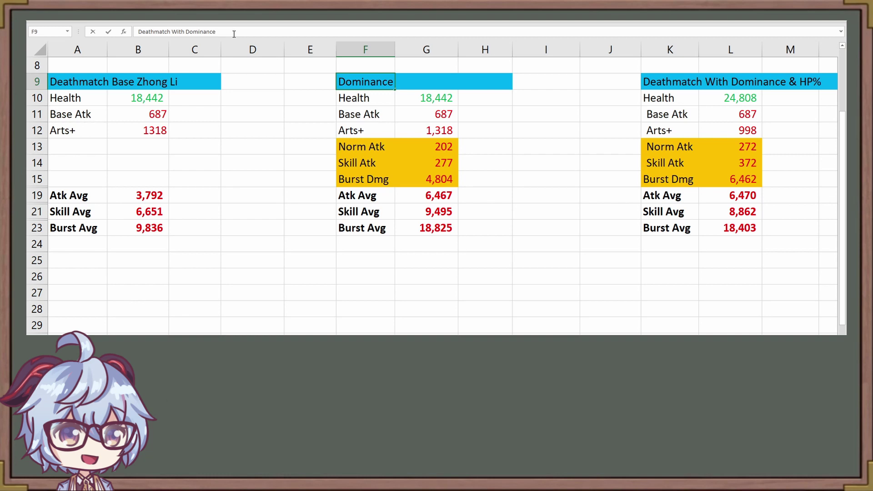
type("Atk%")
key("Return")
Step: Inspect the Norm Atk, Skill Atk and Burst Dmg bonus formulas in the Deathmatch With Dominance & HP% block
left_click(787, 87)
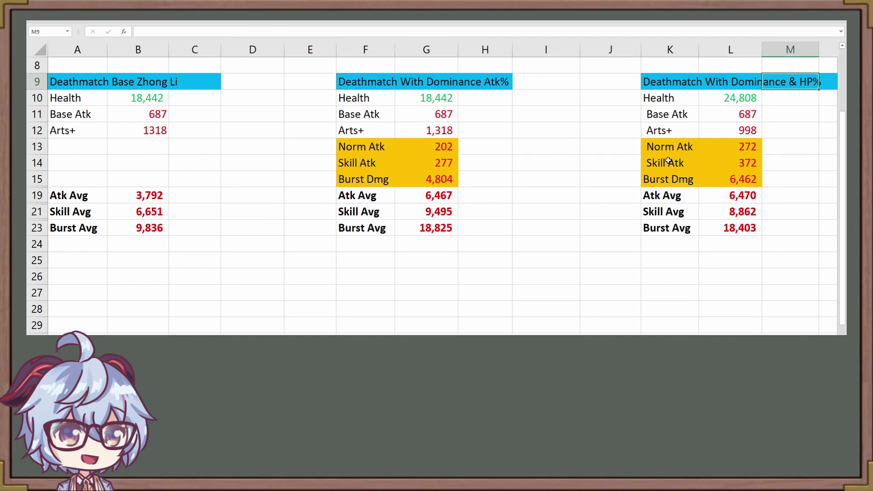
left_click(552, 163)
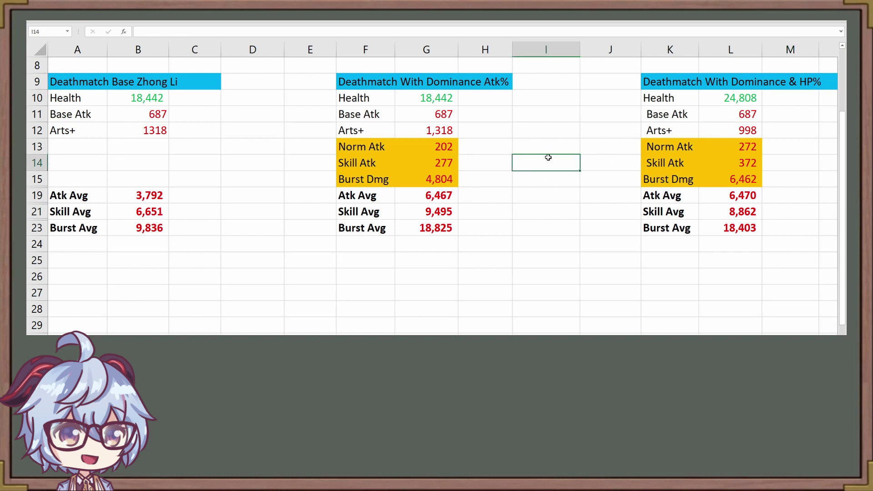
left_click(724, 152)
left_click_drag(725, 153, 727, 173)
left_click(737, 144)
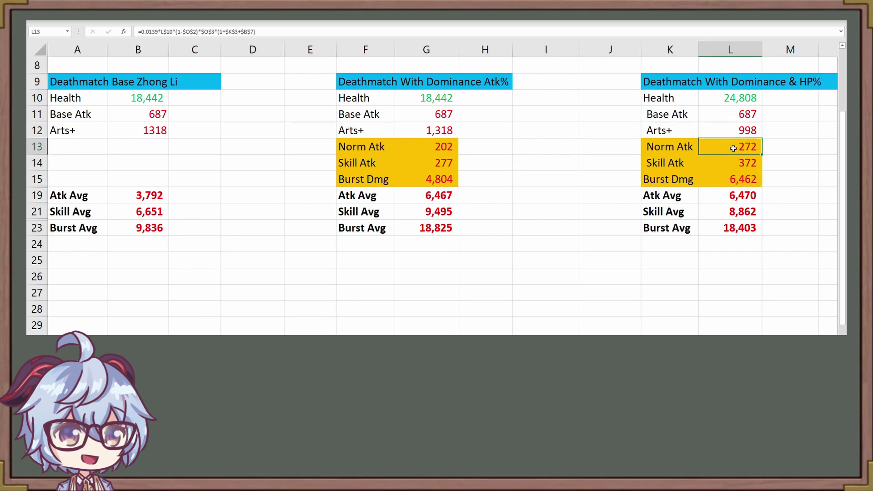
left_click(730, 160)
key("Down")
left_click(730, 159)
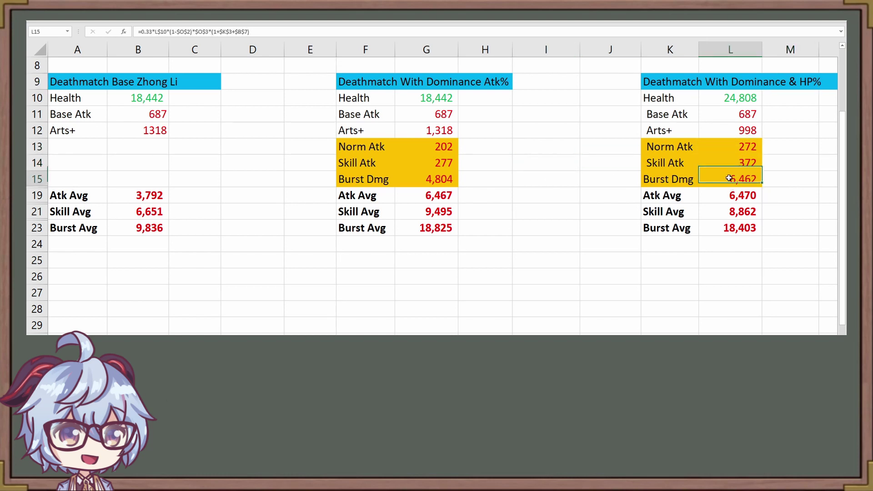
left_click(727, 175)
Step: Compare the Norm Atk, Skill Atk and Burst Dmg bonuses of the Dominance Atk% build with those of the HP% build
left_click(450, 146)
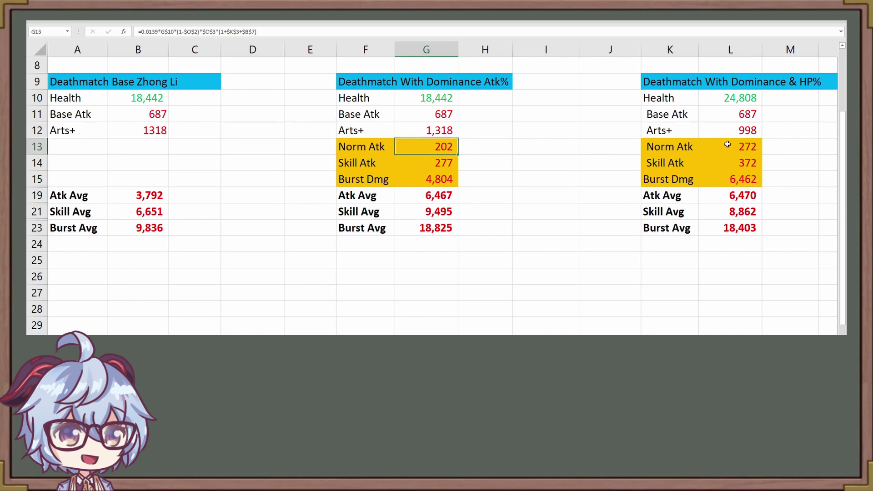
left_click(726, 144)
left_click(361, 164)
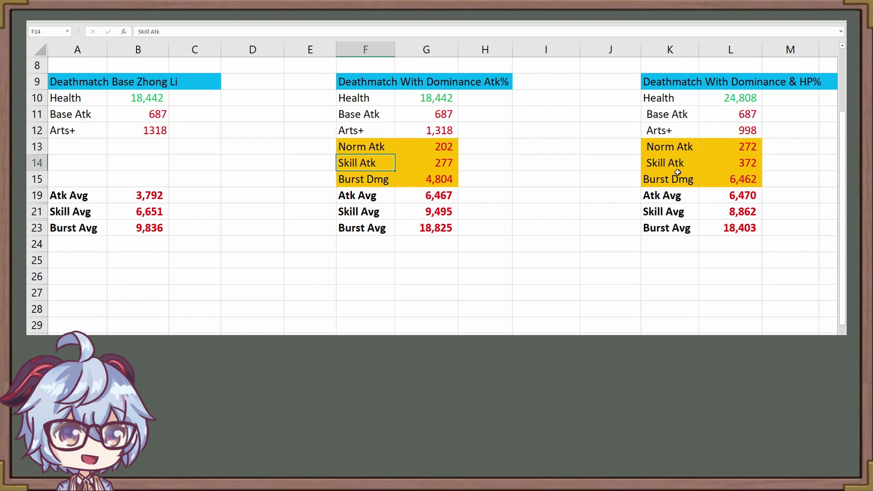
left_click(363, 180)
left_click(659, 177)
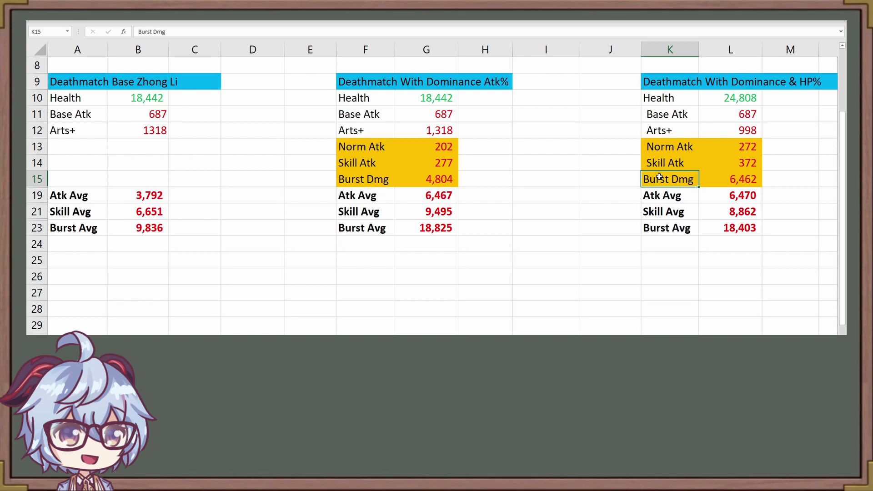
Step: Compare the Atk, Skill and Burst averages of the Dominance Atk% and HP% builds
left_click(427, 198)
left_click(746, 197)
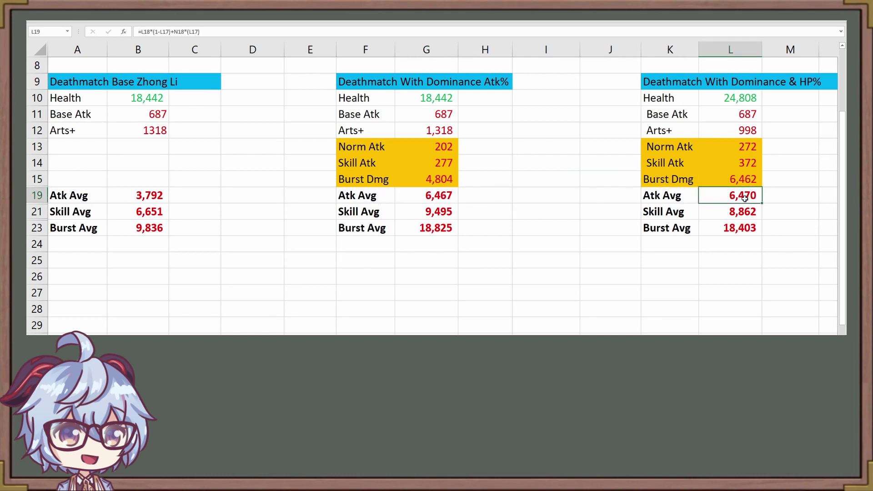
left_click(447, 200)
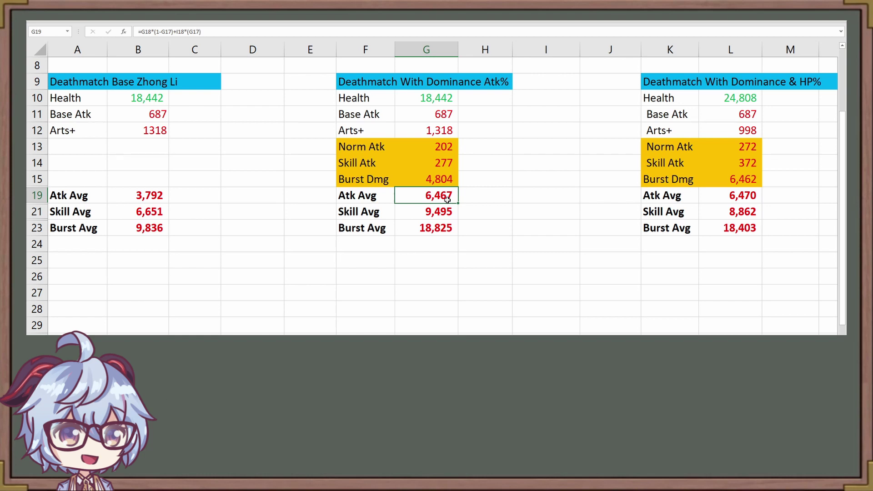
left_click(729, 212)
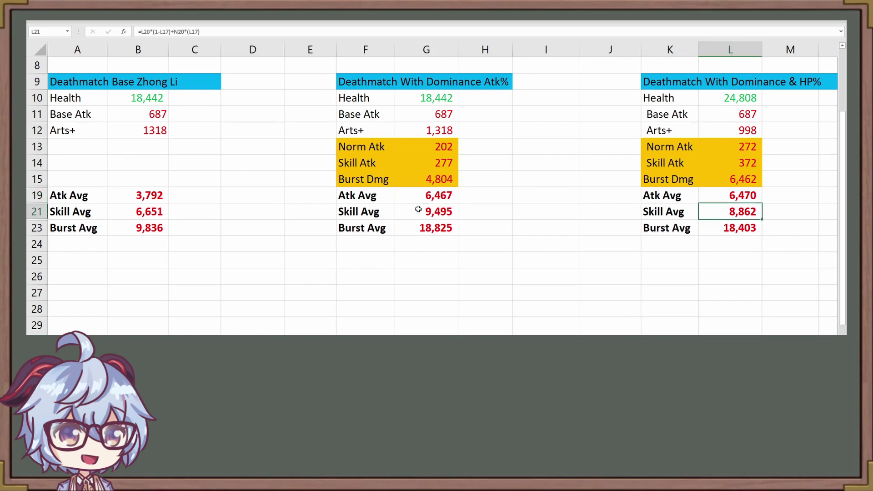
key("Down")
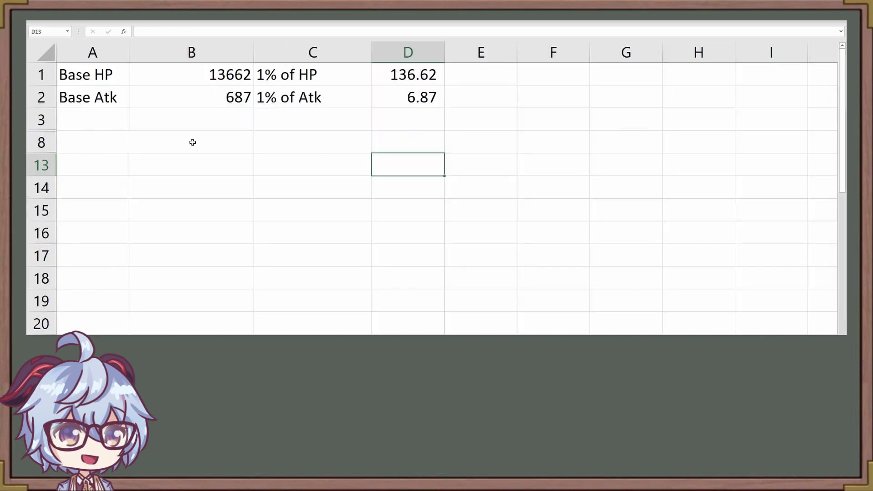
Step: Inspect the Base HP and Base Atk cells and the formulas for 1% of HP and 1% of Atk
left_click(191, 140)
scroll(193, 143, "up", 2)
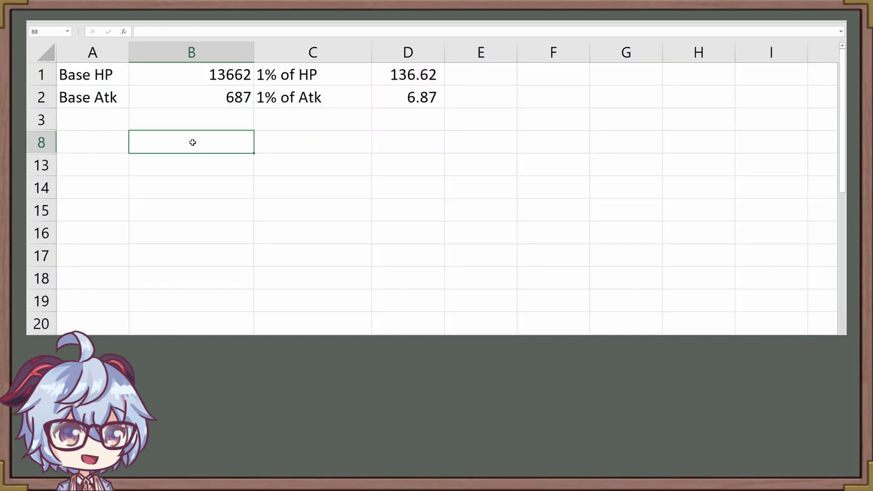
left_click(214, 82)
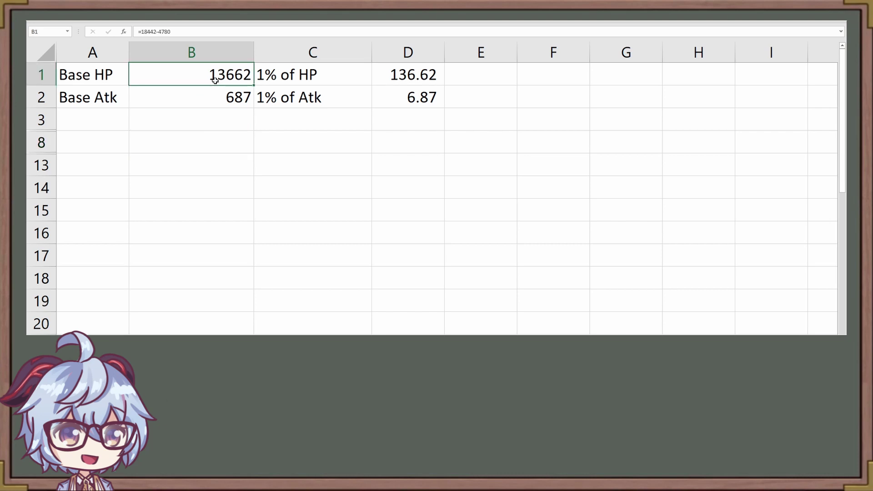
left_click(225, 104)
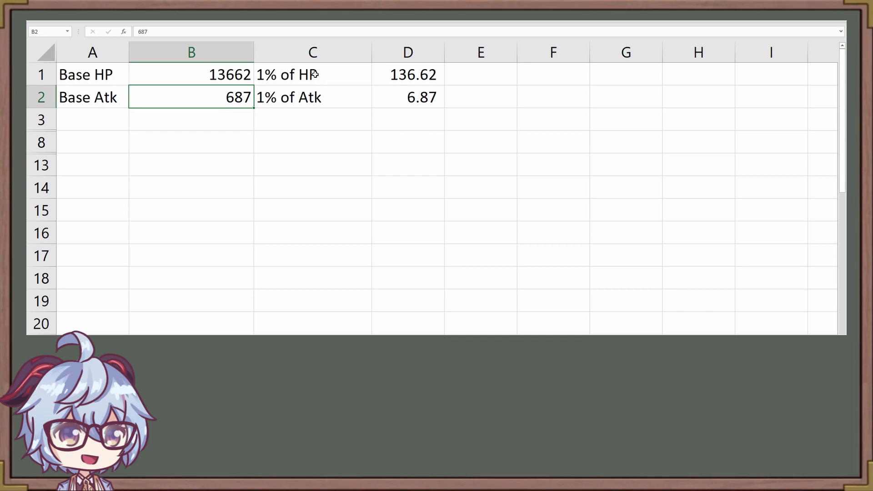
left_click(426, 74)
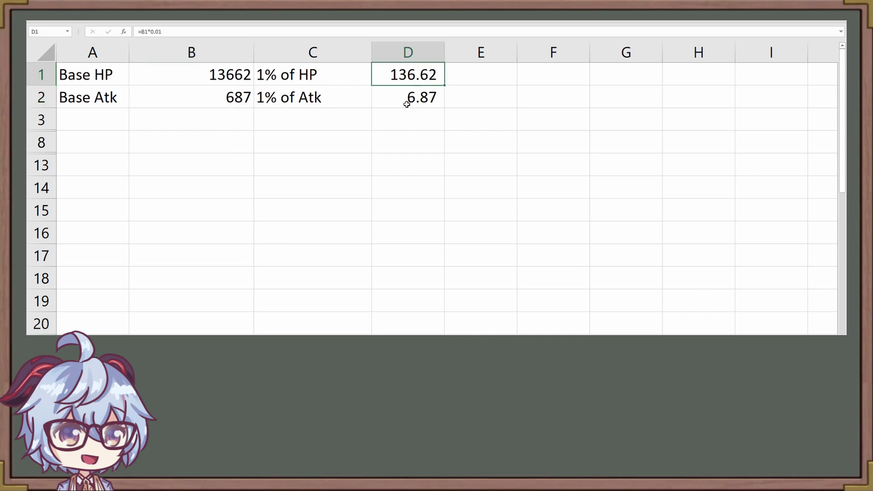
left_click(407, 104)
Step: Unhide rows 4 to 7 containing the table of Atk gained from 1 HP% and 1 Atk%
left_click(44, 120)
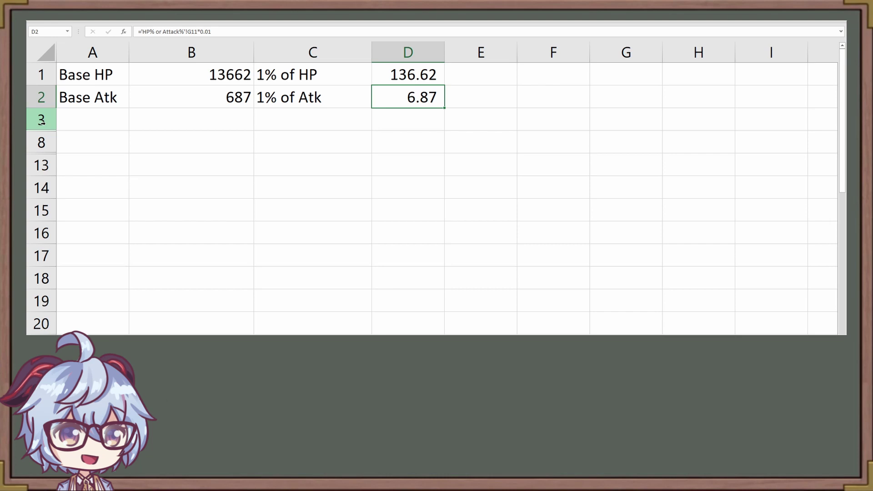
left_click_drag(46, 123, 44, 136)
right_click(45, 137)
left_click(73, 279)
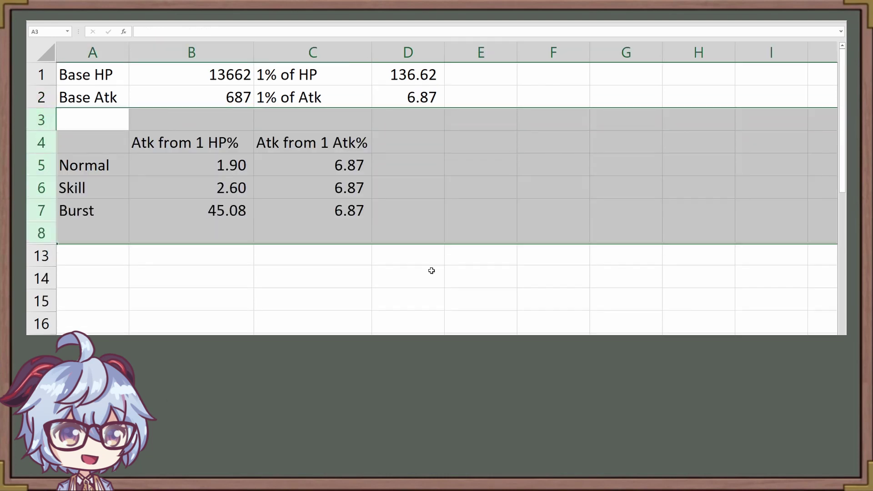
Step: Compare the Normal, Skill and Burst values and formulas for Atk from 1 HP% with those for Atk from 1 Atk%
left_click(477, 257)
left_click(228, 144)
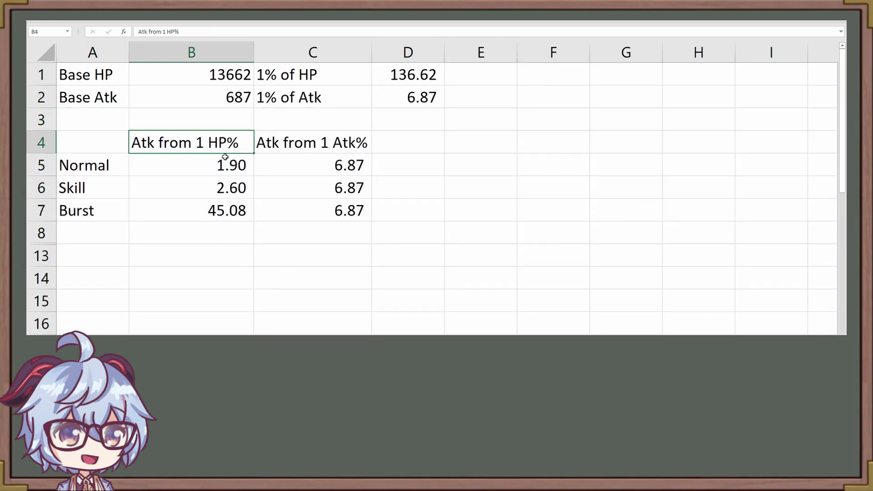
left_click(226, 166)
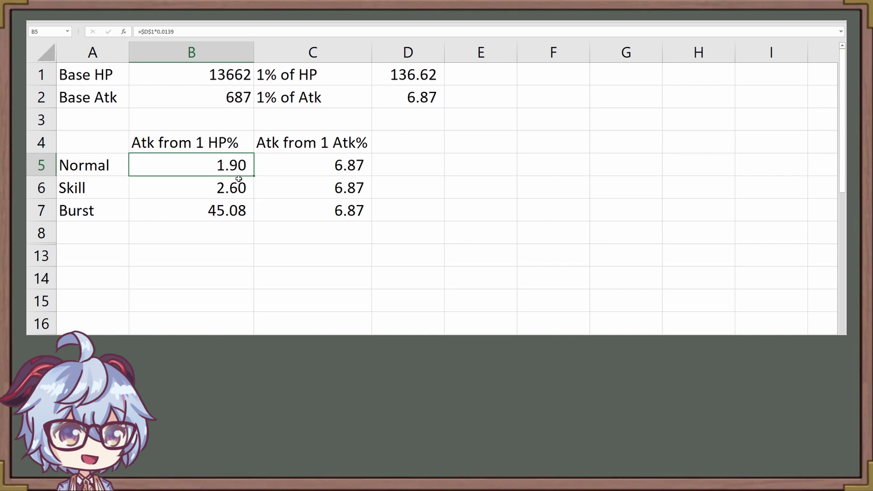
left_click(237, 178)
left_click(220, 213)
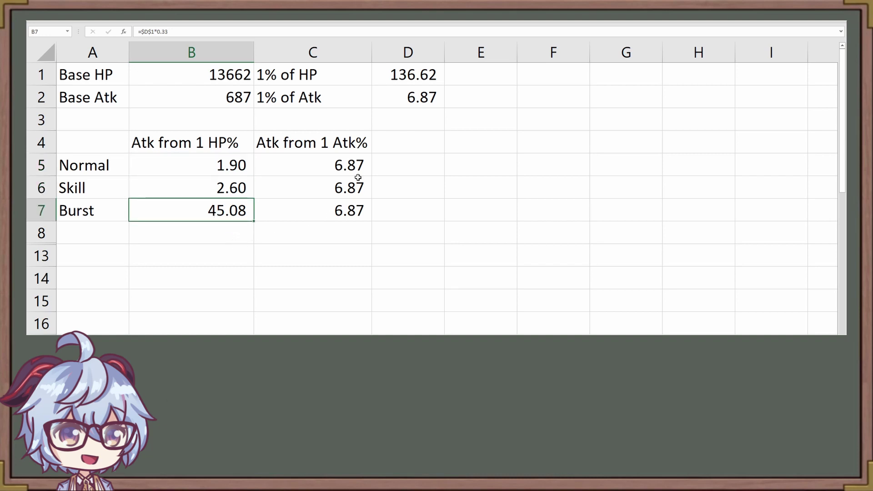
left_click_drag(357, 164, 353, 205)
left_click(350, 214)
key("ctrl+v")
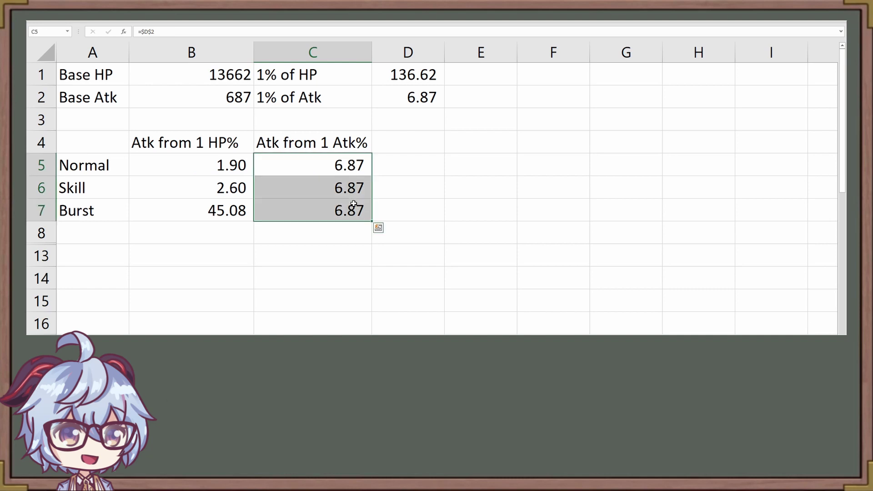
left_click_drag(223, 166, 219, 208)
left_click(225, 209)
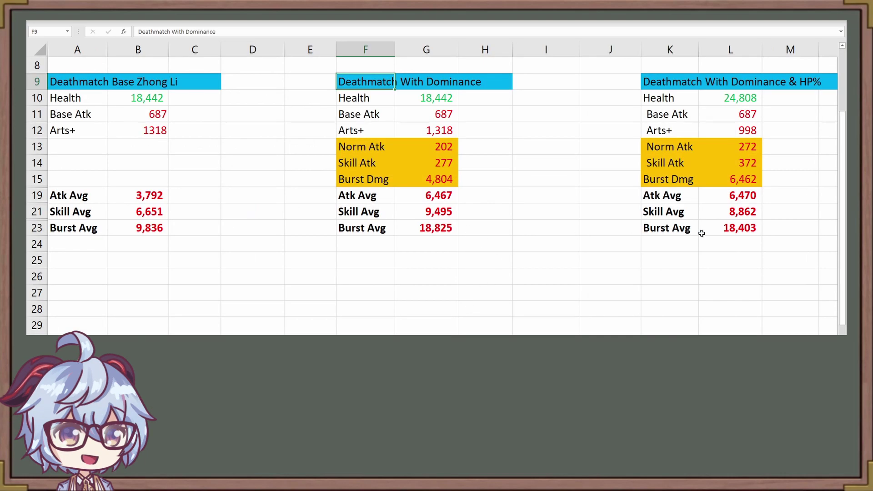
Step: Compare the Burst averages of the two Dominance builds and the Burst row's gains from 1 HP% and 1 Atk%
left_click(749, 233)
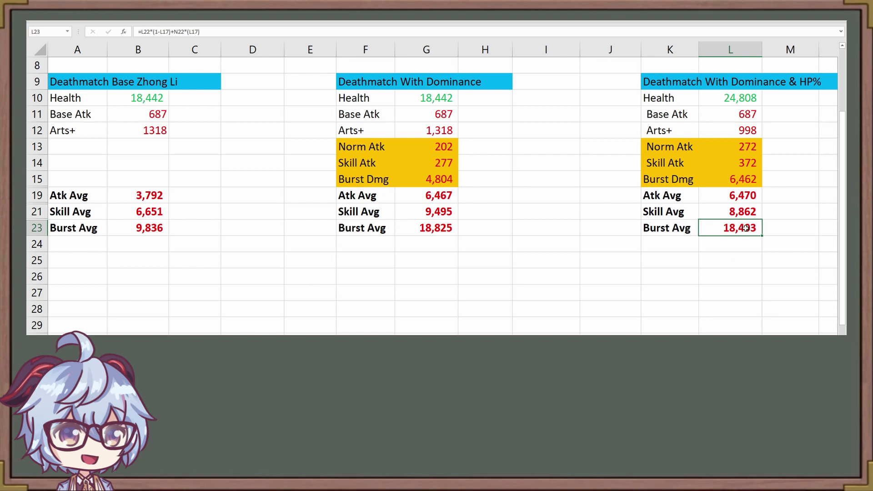
left_click(432, 233)
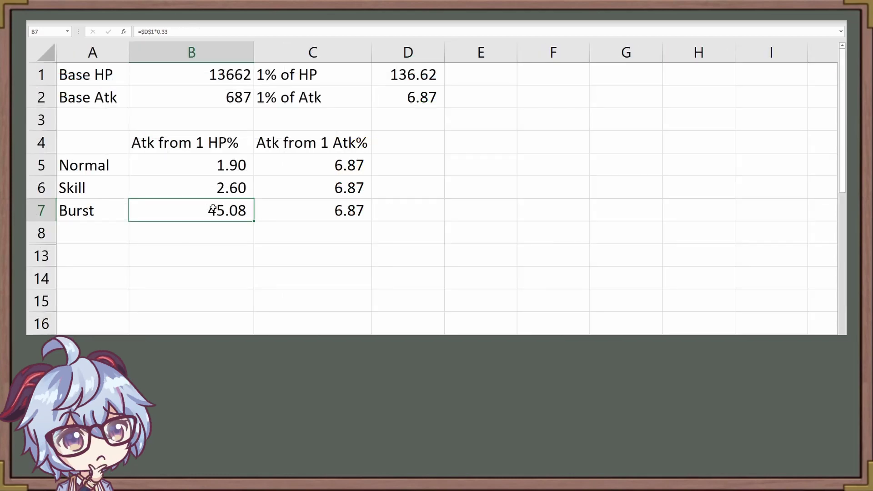
left_click(353, 211)
left_click(230, 216)
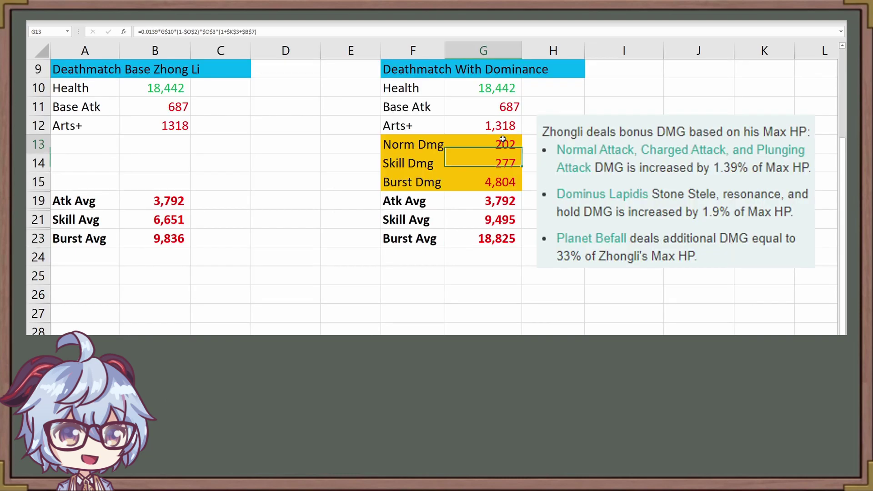
left_click(489, 149)
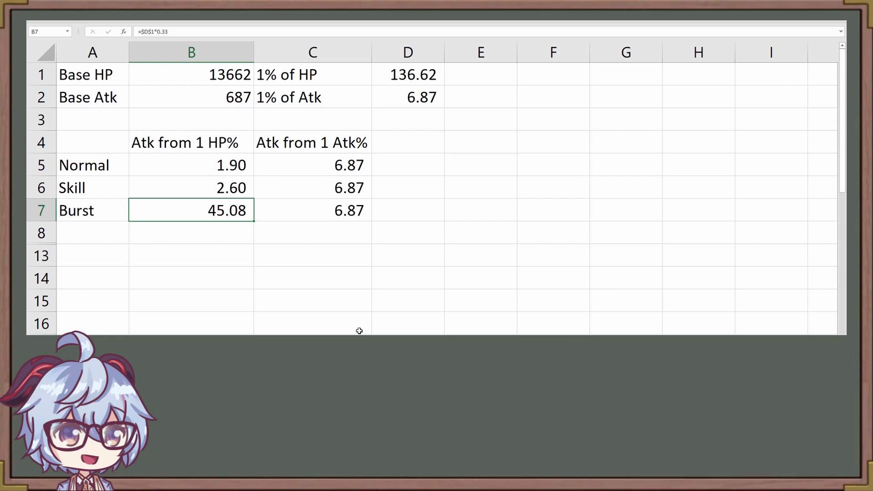
Step: Paste the picture of Zhongli's Max HP bonus DMG text at cell E4, nudging it up and widening it past column I
left_click(469, 279)
left_click(498, 139)
key("ctrl+v")
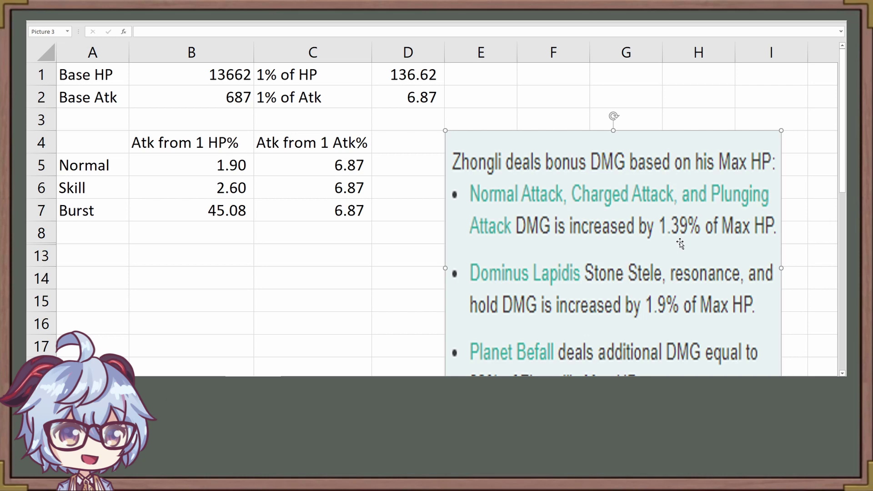
left_click_drag(680, 244, 676, 223)
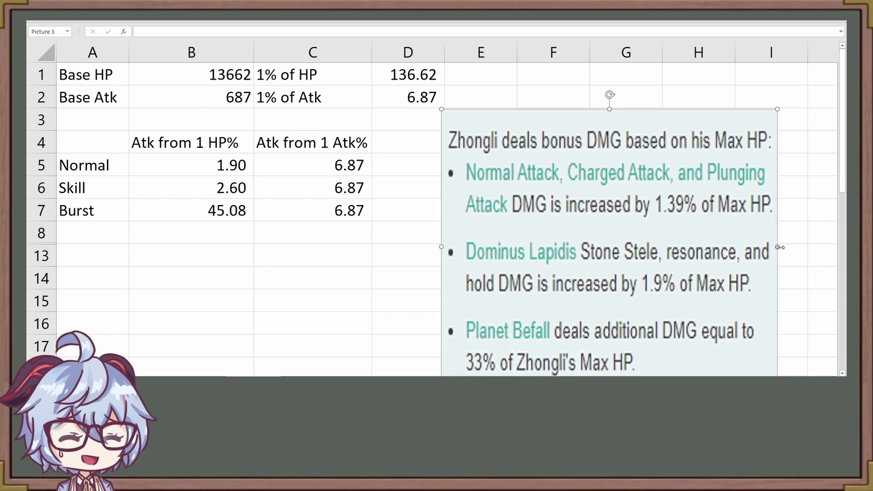
left_click_drag(779, 247, 817, 247)
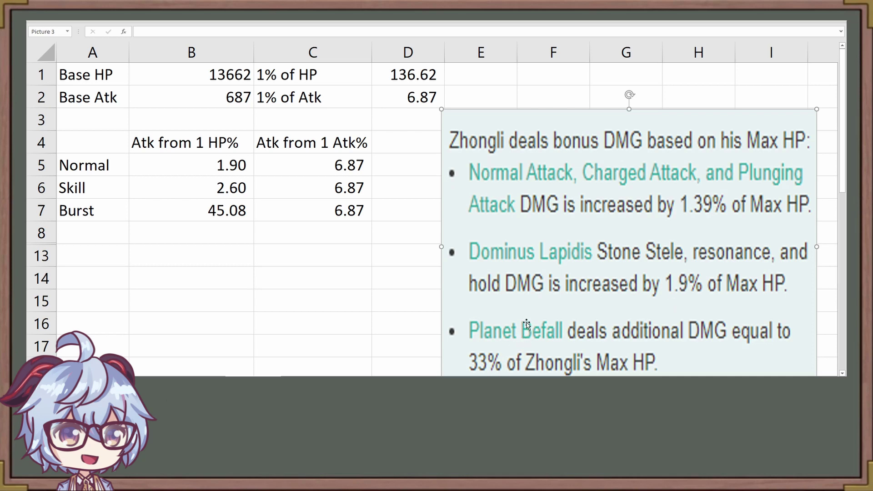
left_click_drag(440, 247, 437, 246)
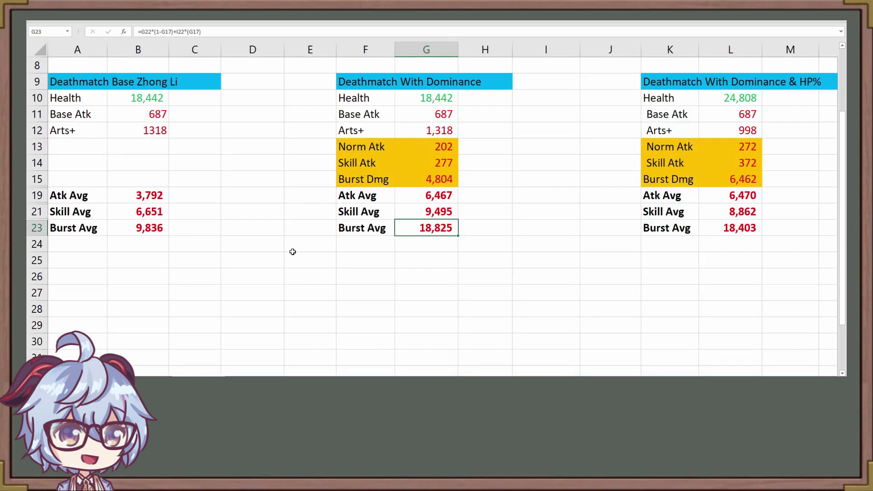
Step: Examine the Norm Dmg, Skill Dmg and Burst Dmg talent multipliers of the level 80+ Zhong Li build
scroll(298, 253, "up", 3)
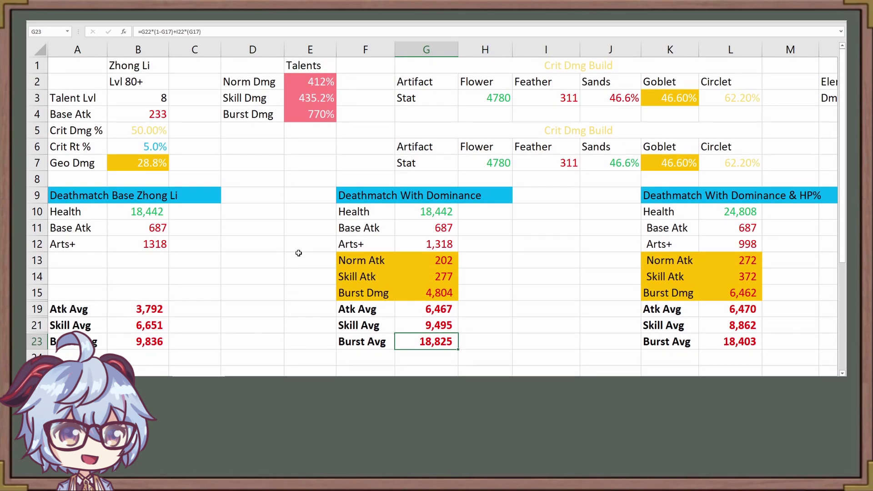
left_click_drag(320, 81, 318, 115)
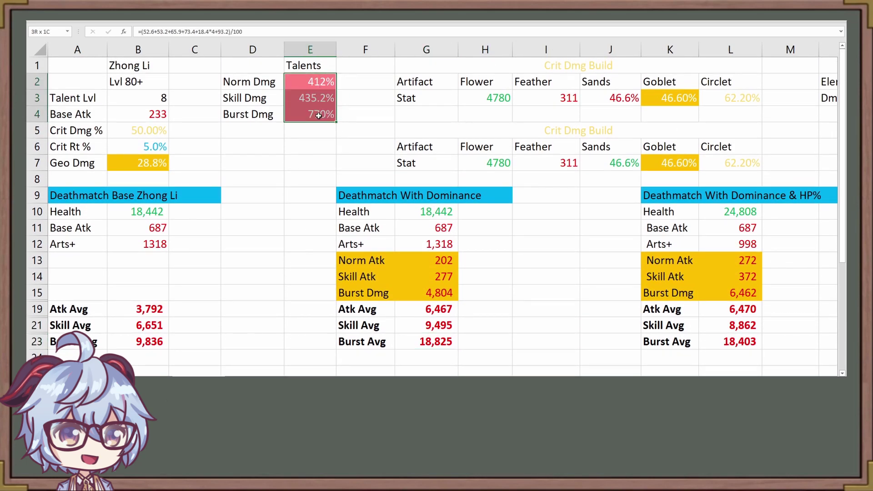
left_click(315, 134)
left_click(313, 82)
left_click(313, 98)
left_click(321, 110)
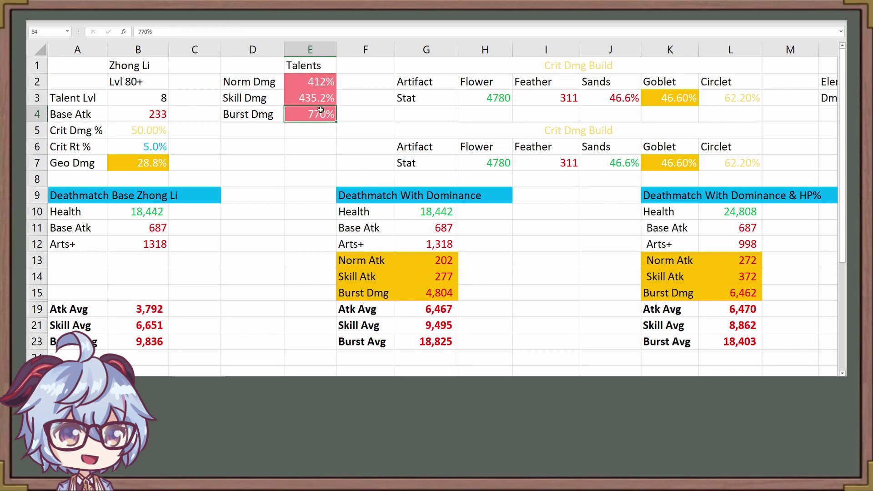
left_click(323, 85)
left_click(320, 98)
left_click(321, 114)
left_click_drag(313, 82, 314, 116)
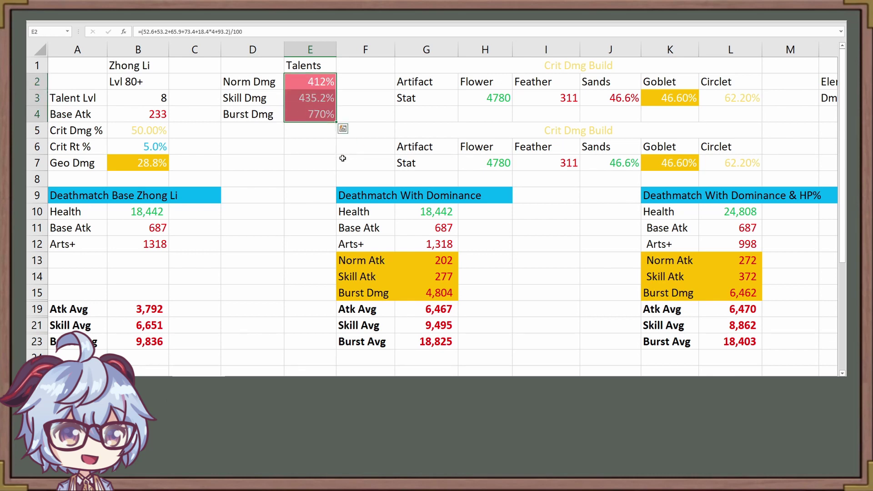
left_click(313, 143)
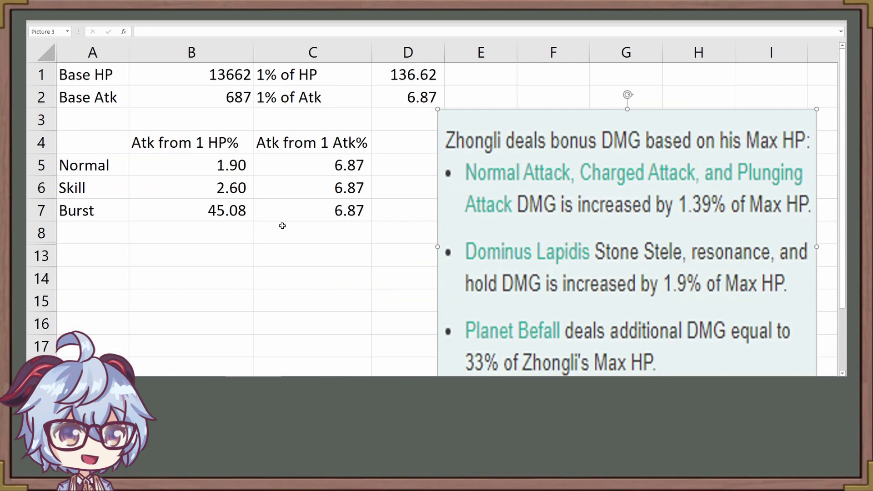
Step: Unhide rows 9 to 12 containing the second table of Atk from 1 HP% and 1 Atk%
left_click(282, 228)
left_click_drag(41, 232, 41, 255)
right_click(61, 265)
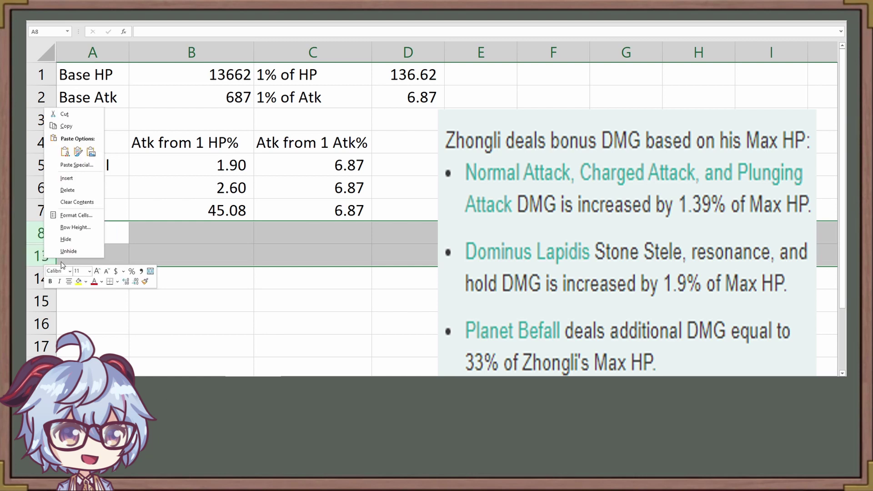
left_click(72, 251)
left_click(302, 230)
Step: Inspect the multipliers in the second table's Normal formulas in B10 and C10, checking B10 against the picture's Normal Attack bonus
left_click(230, 283)
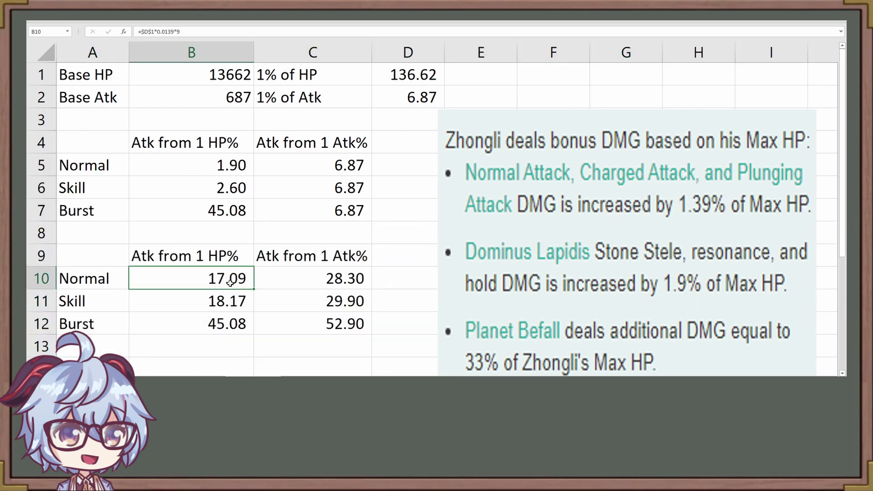
double_click(230, 283)
left_click_drag(180, 31, 158, 32)
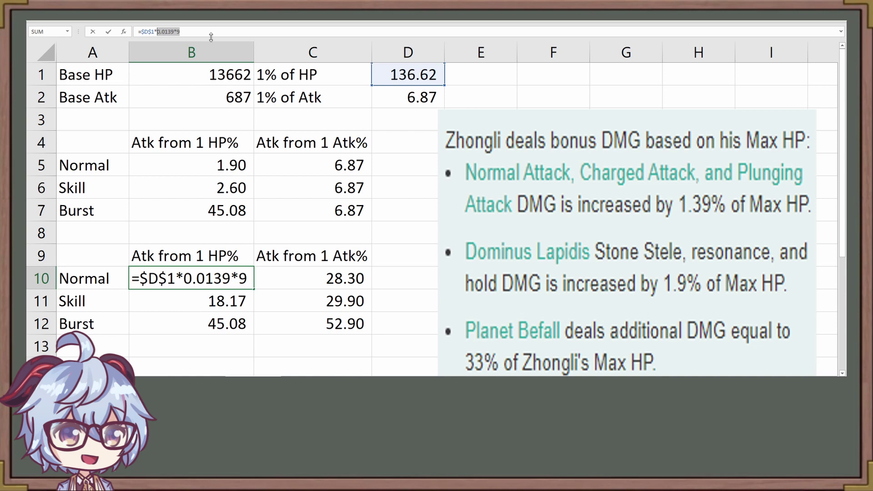
left_click(701, 210)
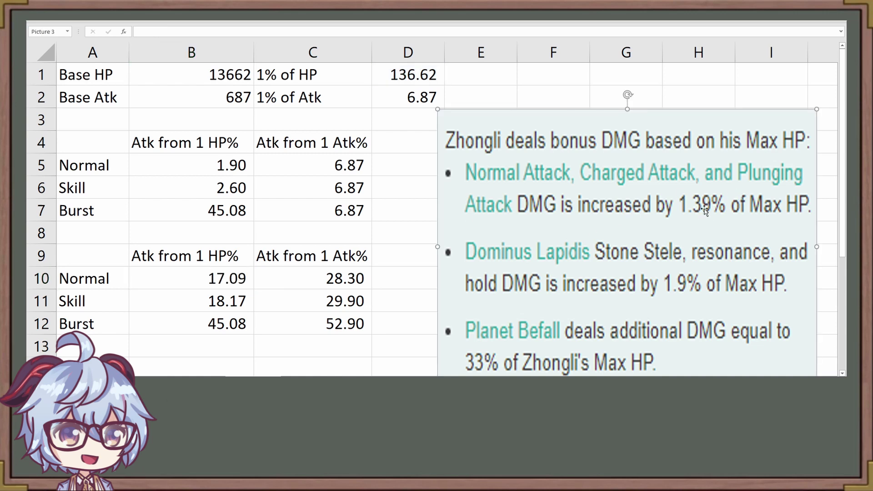
left_click(355, 283)
double_click(355, 283)
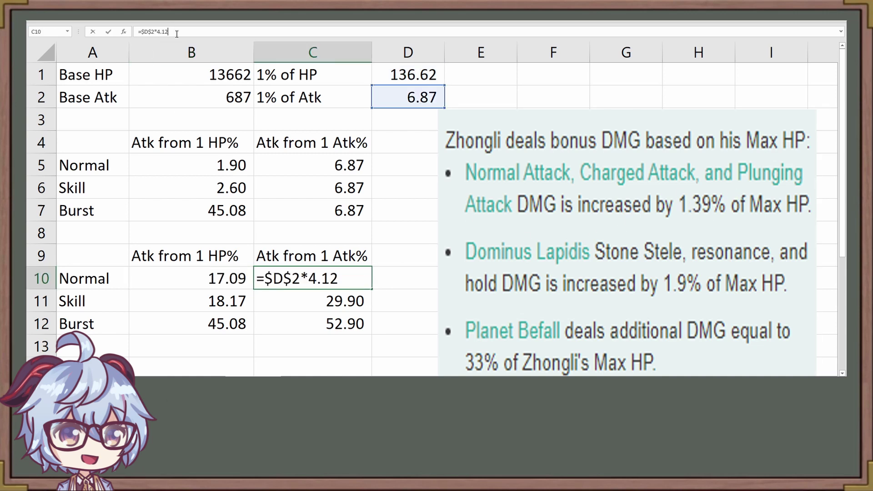
left_click_drag(168, 32, 158, 32)
left_click(393, 223)
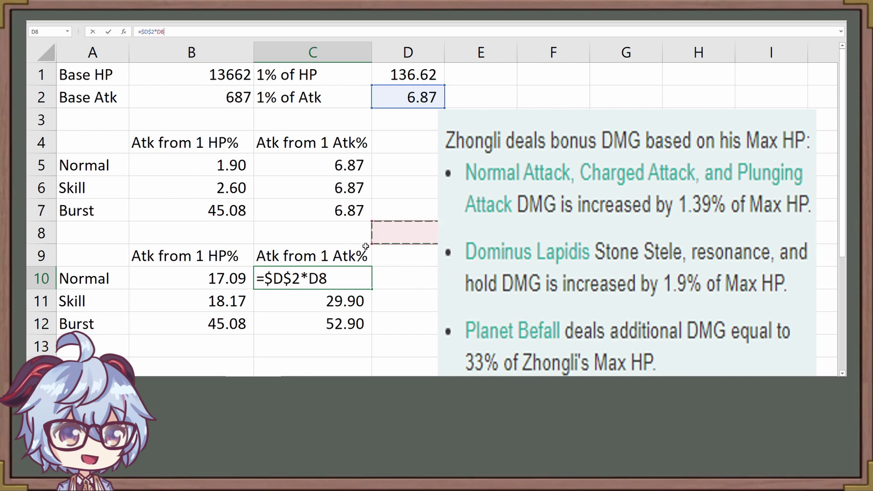
key("Return")
key("ctrl+z")
Step: Examine the Normal, Skill and Burst formulas for Atk from 1 Atk% in C10:C12 alongside the Normal HP% formula in B10
left_click(241, 274)
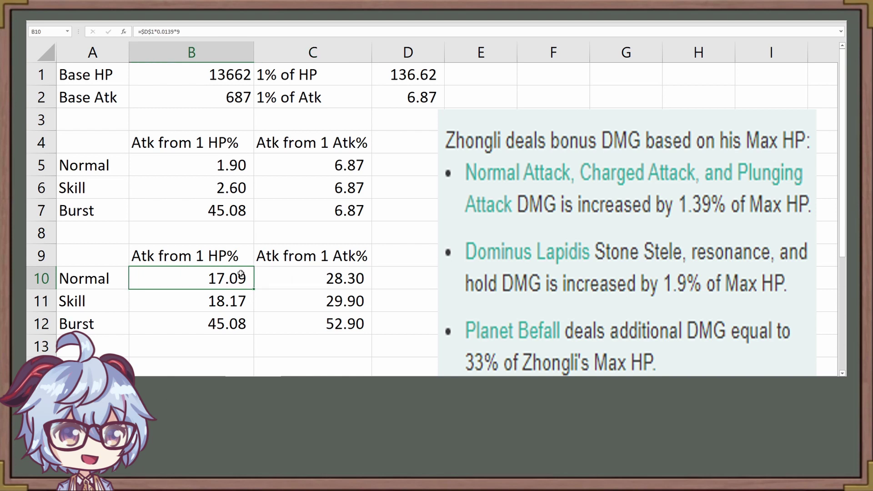
left_click(379, 248)
left_click(345, 280)
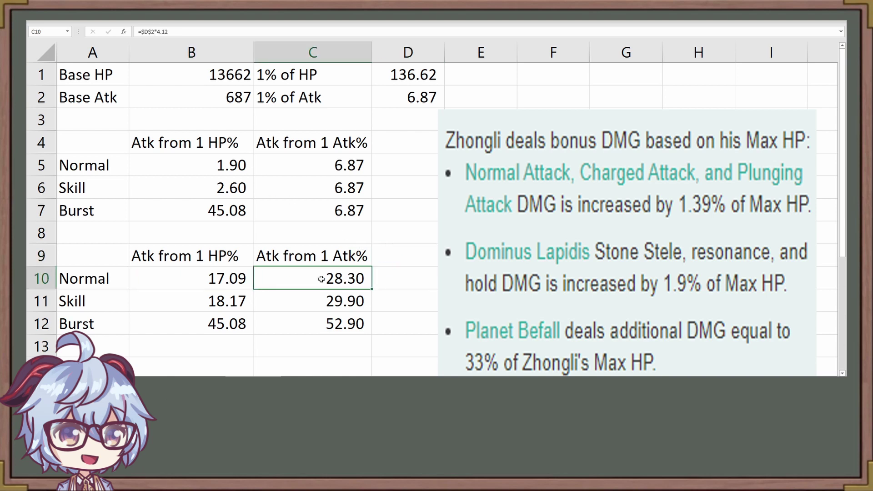
left_click(317, 304)
left_click(316, 326)
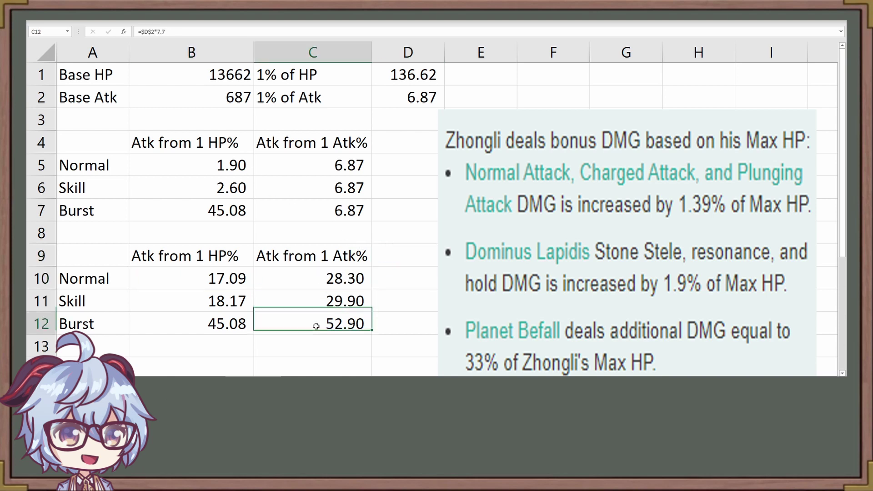
left_click(316, 303)
left_click(316, 326)
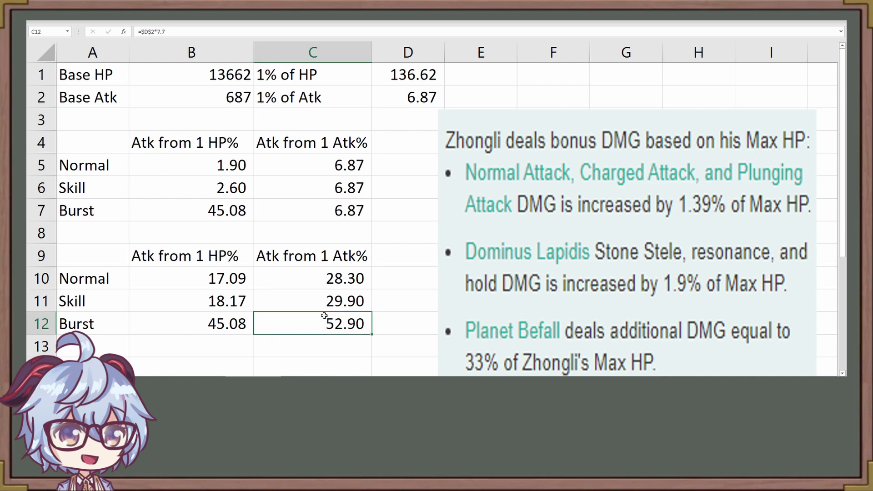
left_click(359, 279)
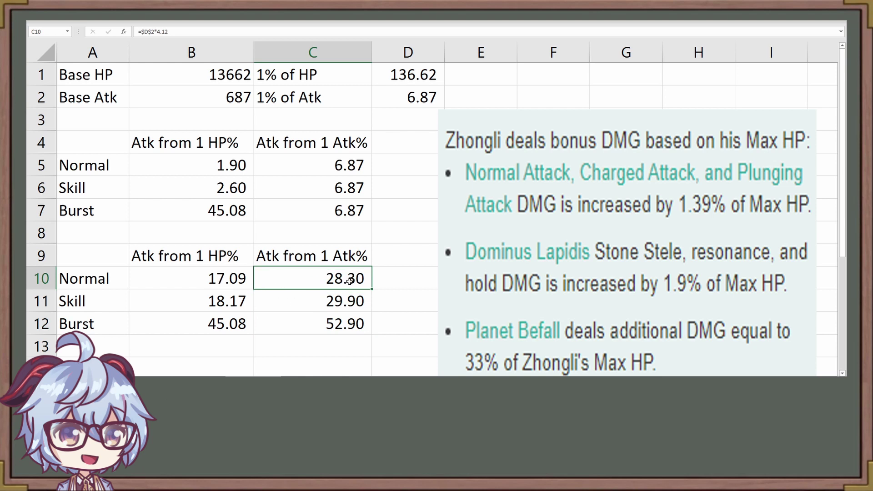
left_click_drag(307, 282, 320, 327)
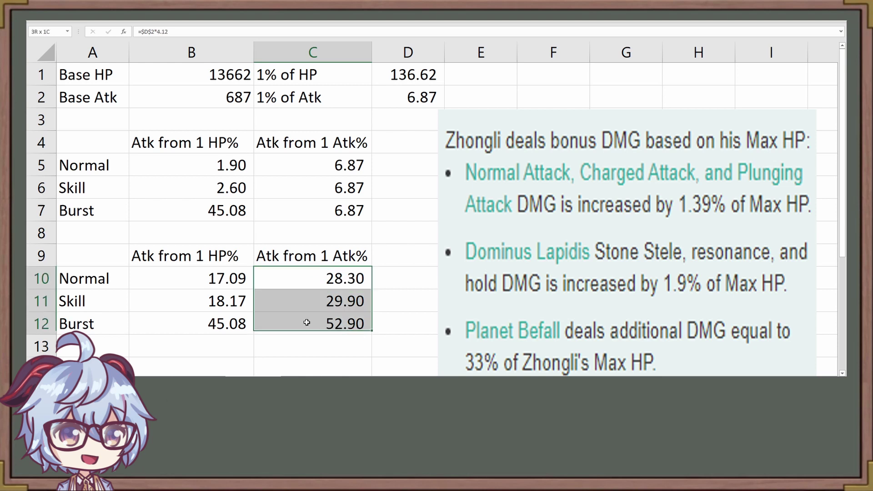
left_click(411, 270)
left_click_drag(299, 280, 297, 327)
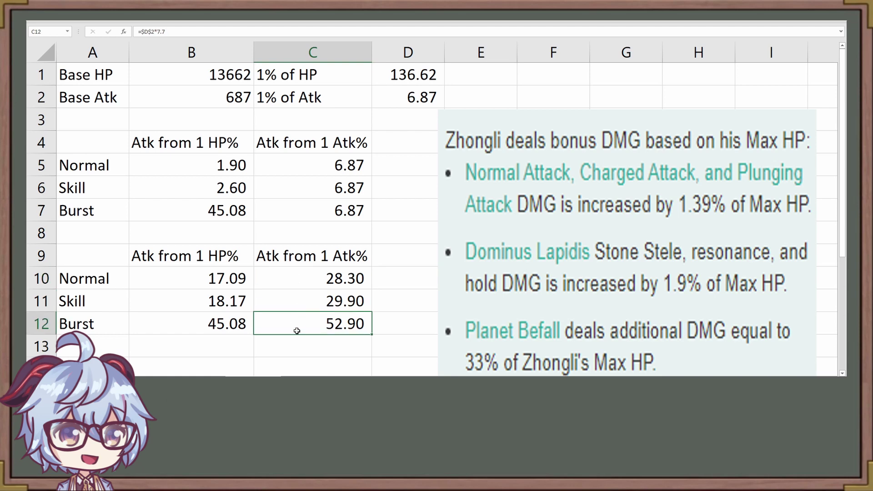
left_click(291, 279)
left_click(289, 309)
left_click(343, 325)
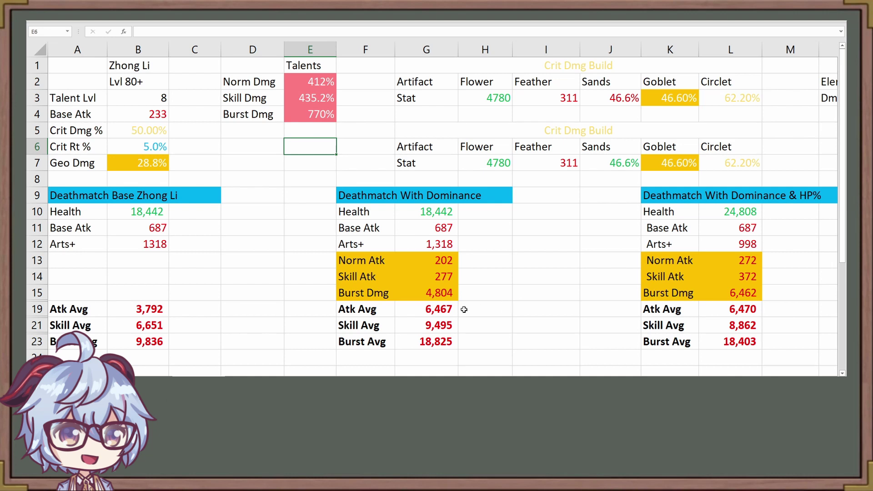
Step: Compare the Atk, Skill and Burst averages of the Deathmatch With Dominance build with those of the Dominance & HP% build
left_click(443, 310)
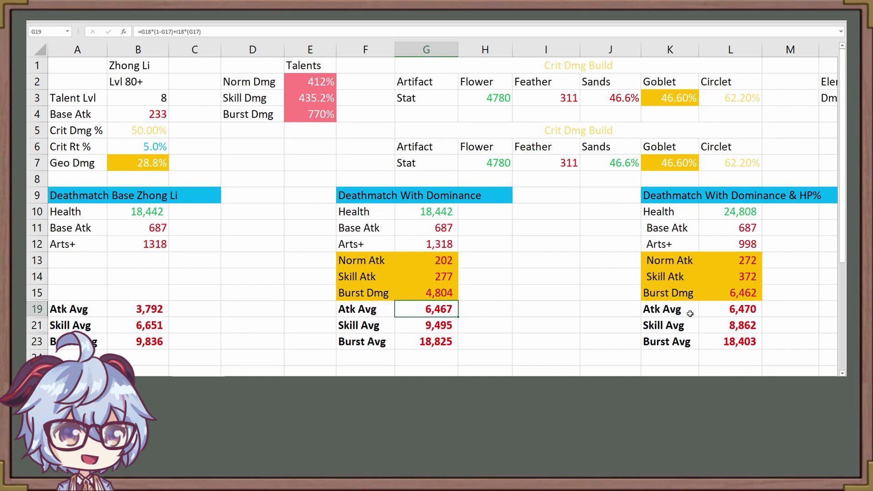
left_click(739, 311)
left_click(736, 324)
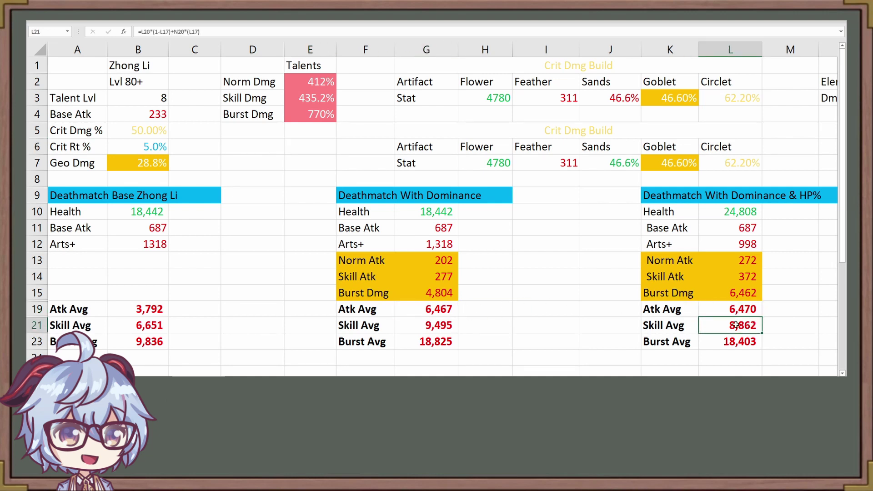
left_click(449, 326)
left_click(747, 341)
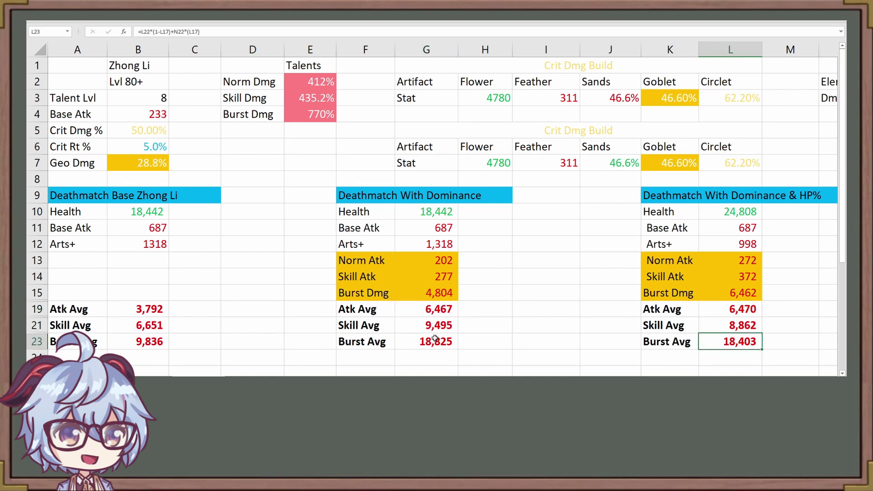
Step: Check the Burst average of the Deathmatch With Dominance build and shift the Max HP bonus picture slightly upward beside the comparison tables
left_click(435, 339)
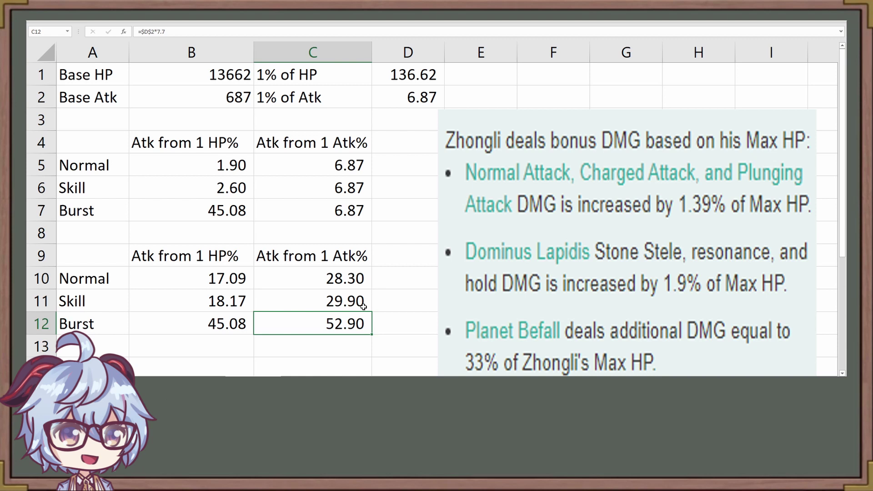
left_click_drag(583, 273, 587, 259)
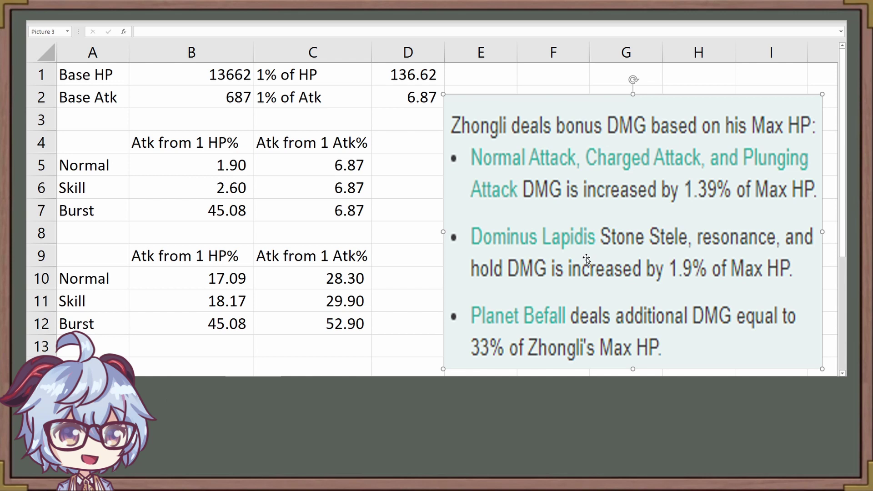
left_click(427, 161)
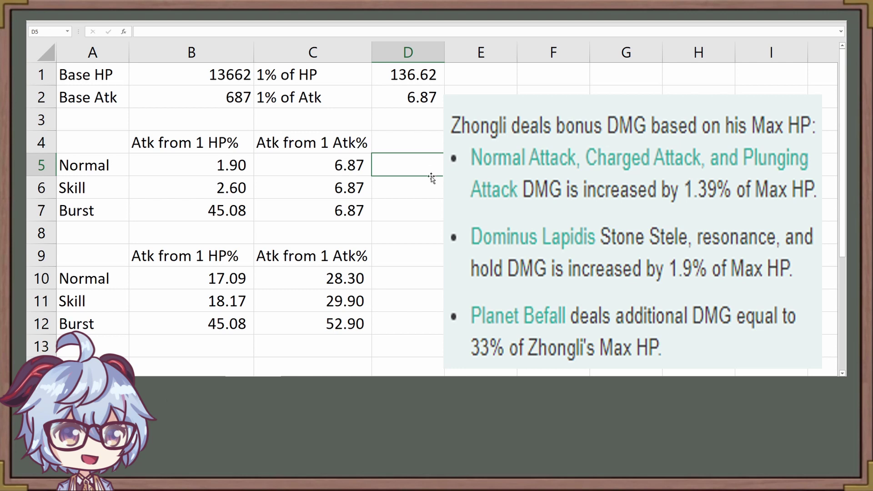
Step: Read the Sands main stat advice in the artifact picture and examine the Norm Atk, Skill Atk and Burst Dmg values of the Dominance & HP% build
scroll(431, 178, "down", 6)
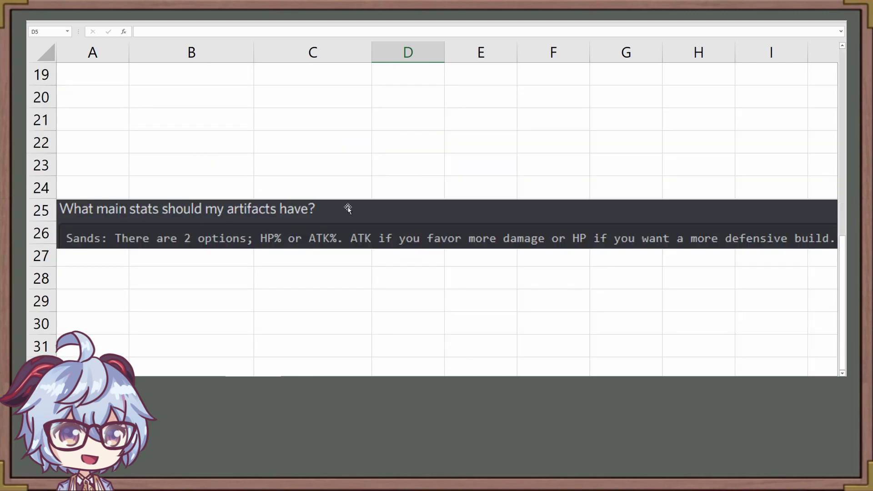
left_click(334, 217)
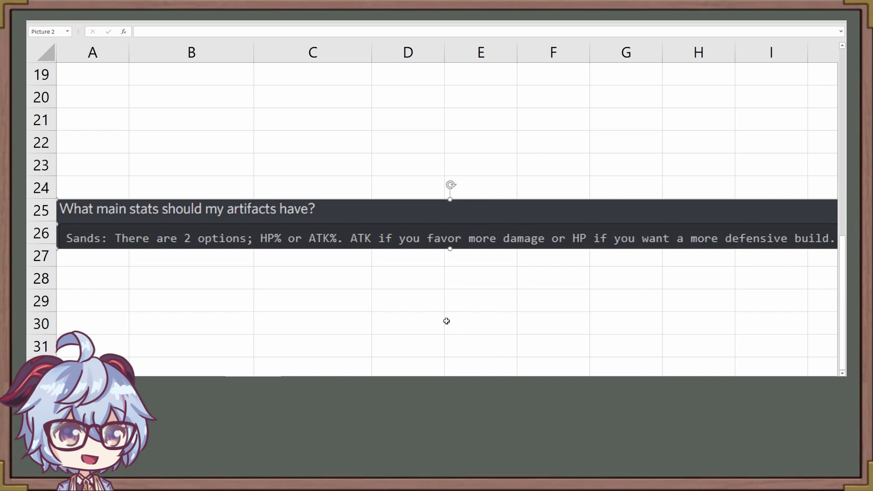
left_click(215, 370)
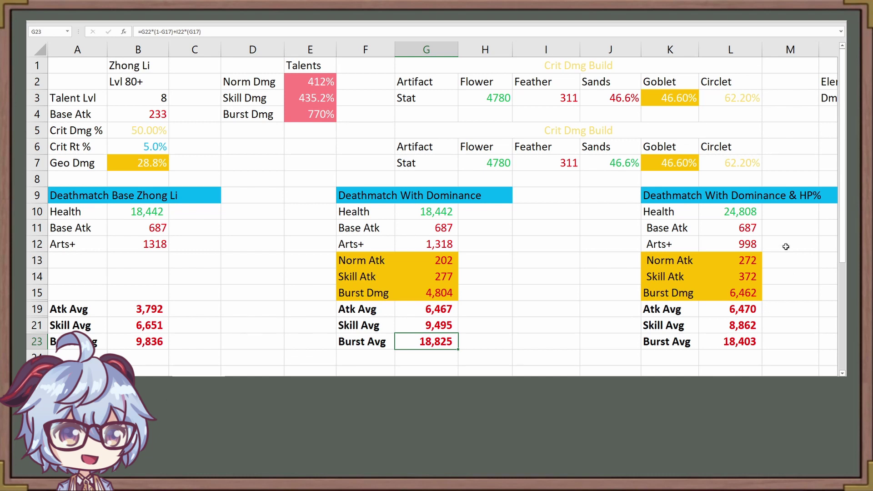
left_click_drag(743, 268, 748, 298)
left_click(778, 281)
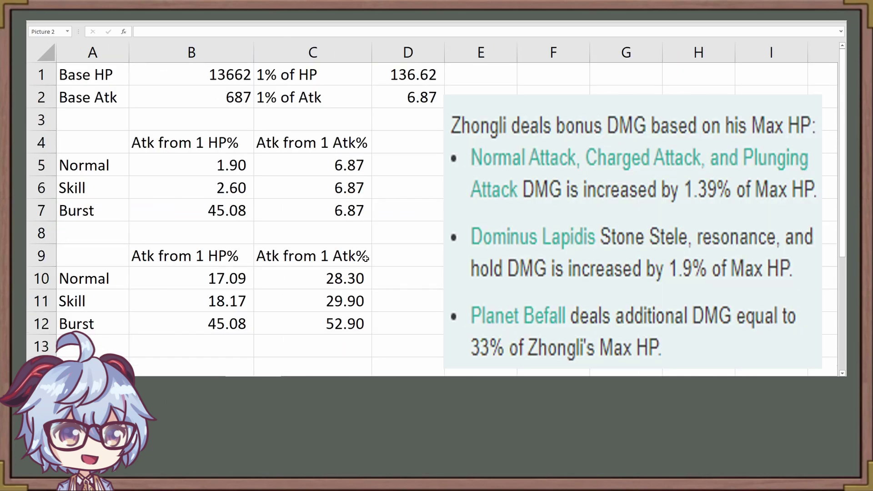
Step: Review the Normal, Skill and Burst values for Atk from 1 Atk% in the second comparison table, C10:C12
scroll(366, 258, "down", 1)
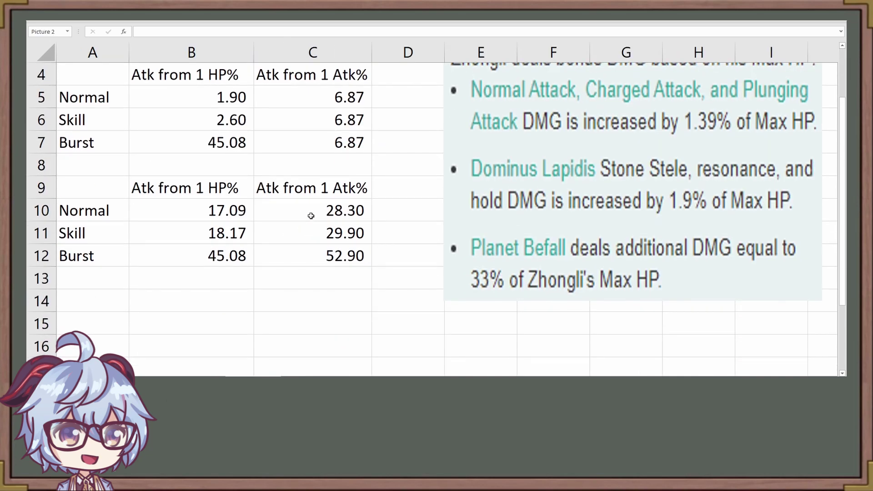
left_click_drag(311, 215, 318, 258)
left_click(331, 291)
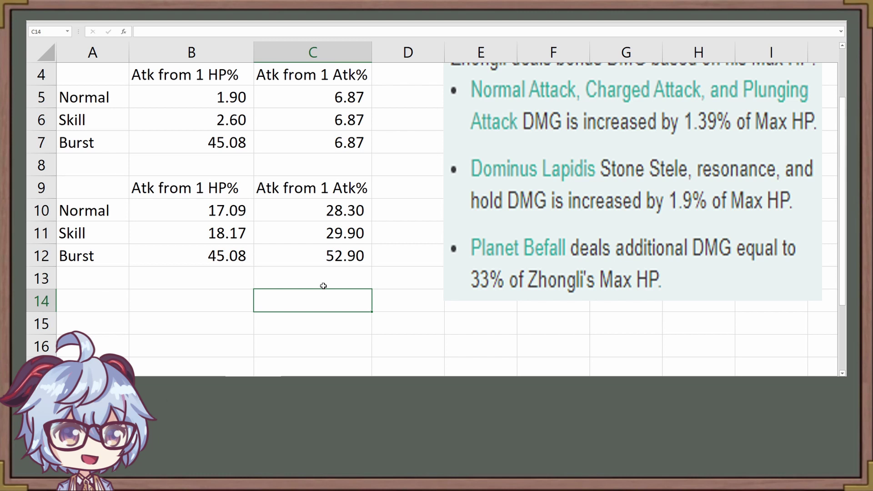
scroll(324, 286, "up", 1)
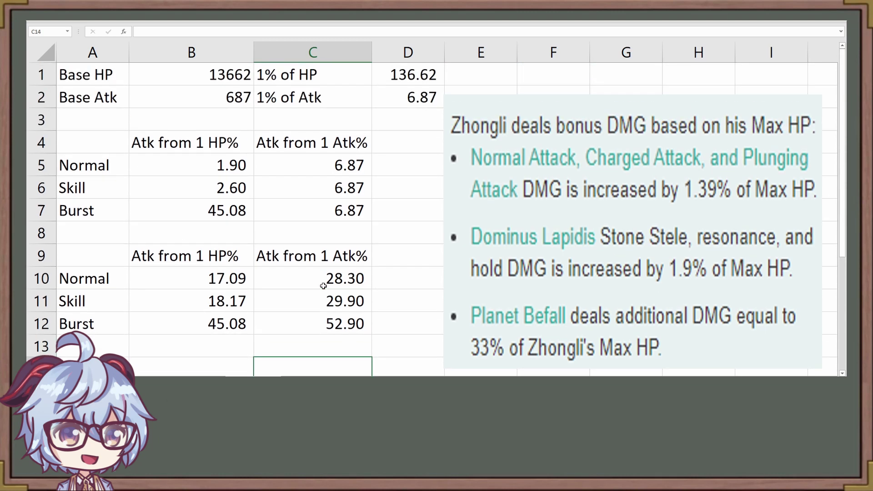